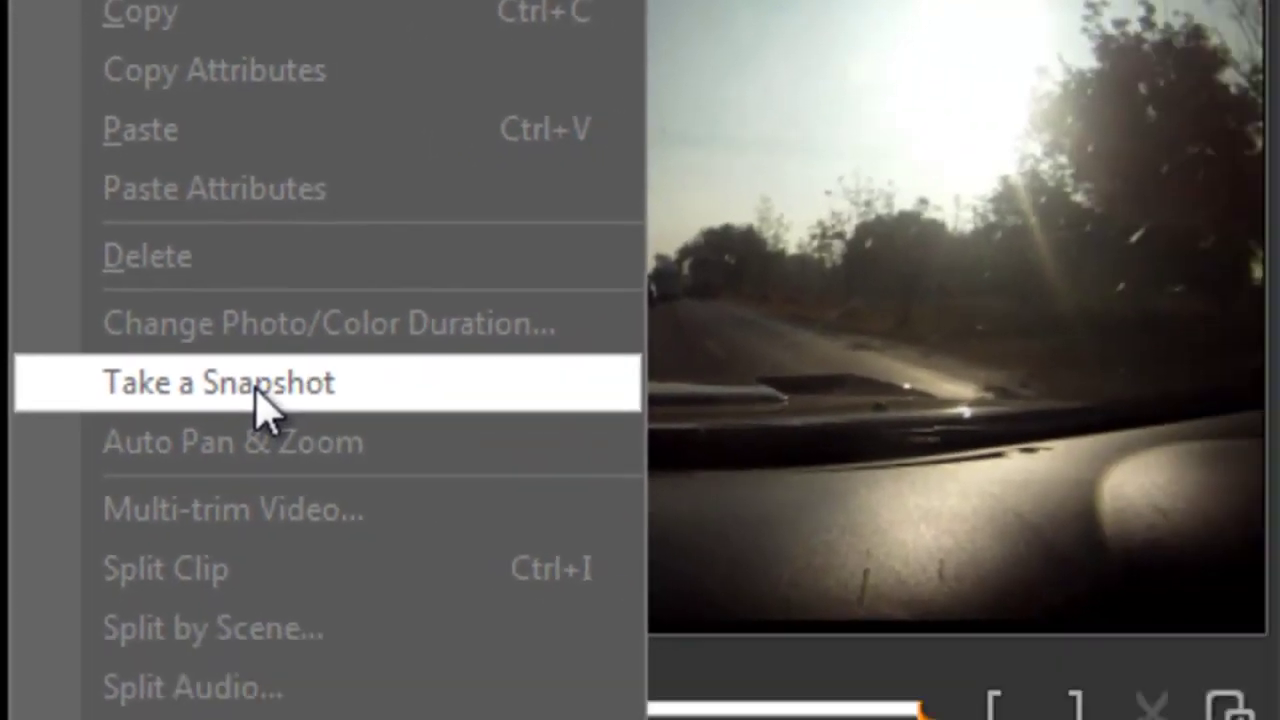
# Take a snapshot of the current video frame and insert it at the split between the two GOPR0070.MP4 clips
pyautogui.click(262, 400)
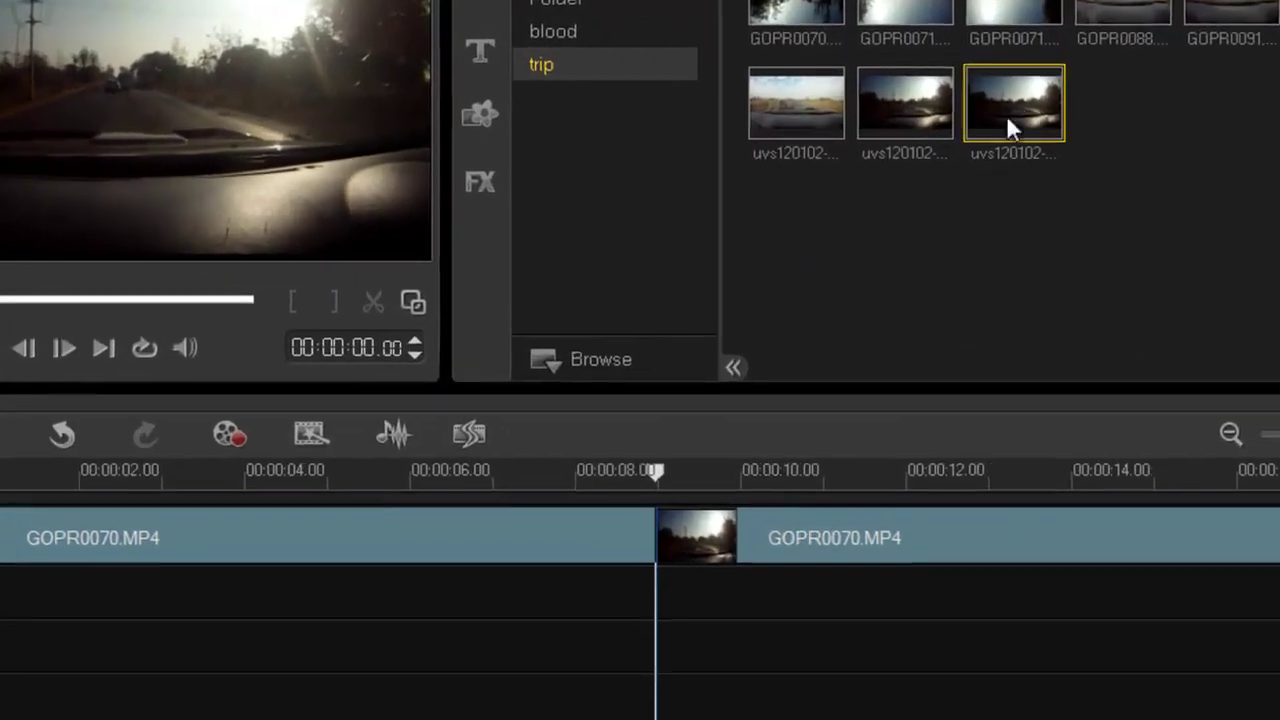
pyautogui.moveTo(1007, 118); pyautogui.dragTo(676, 539)
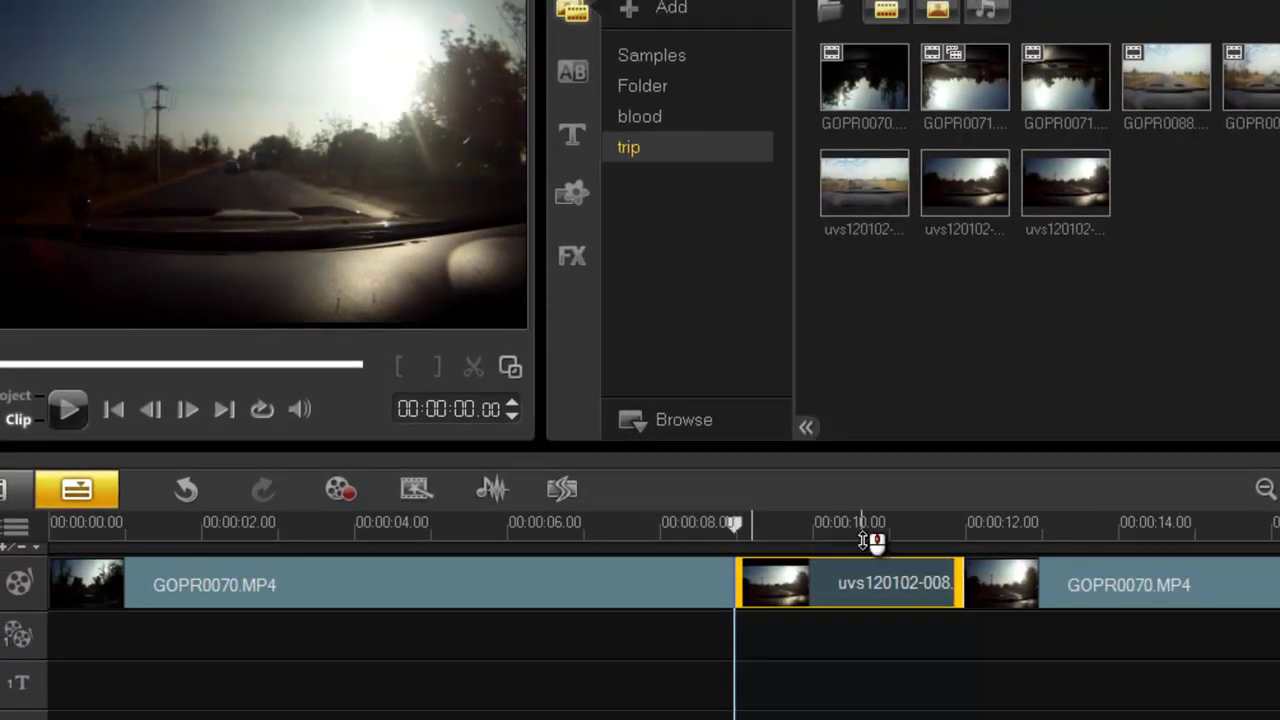
pyautogui.moveTo(749, 523); pyautogui.dragTo(805, 524)
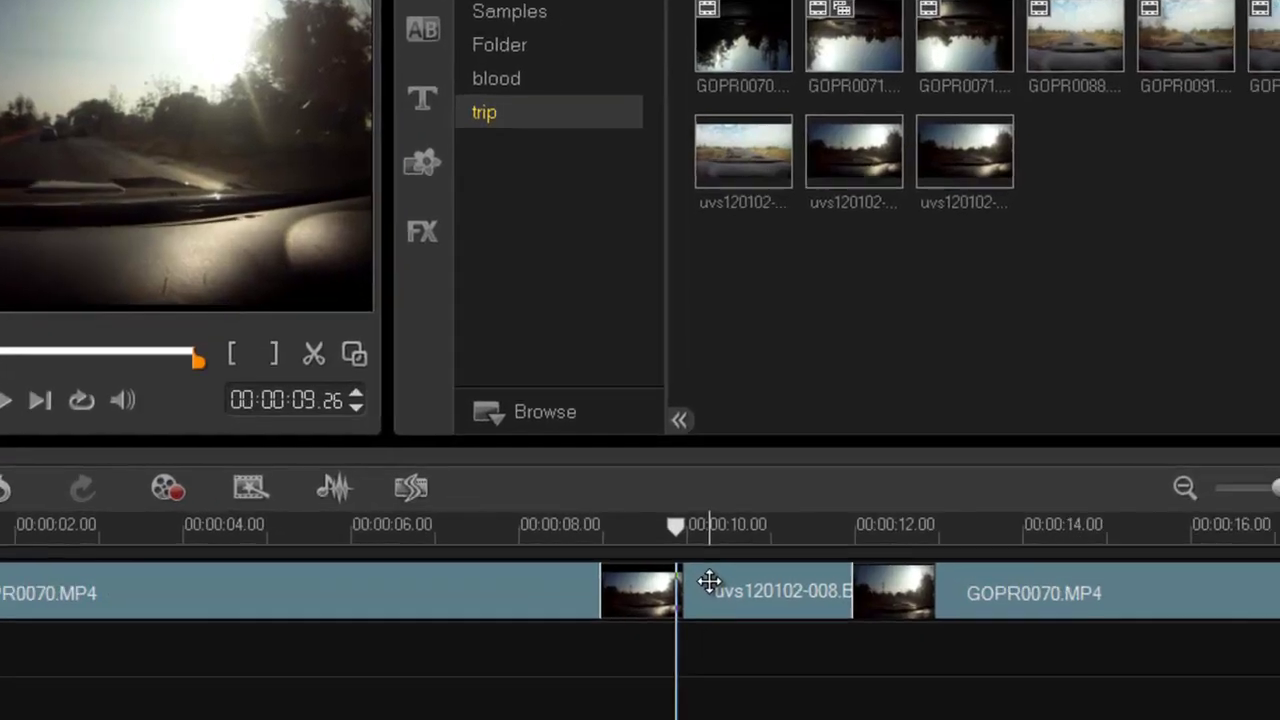
# Enable Pan & Zoom on the inserted snapshot clip and open its customization settings
pyautogui.doubleClick(833, 574)
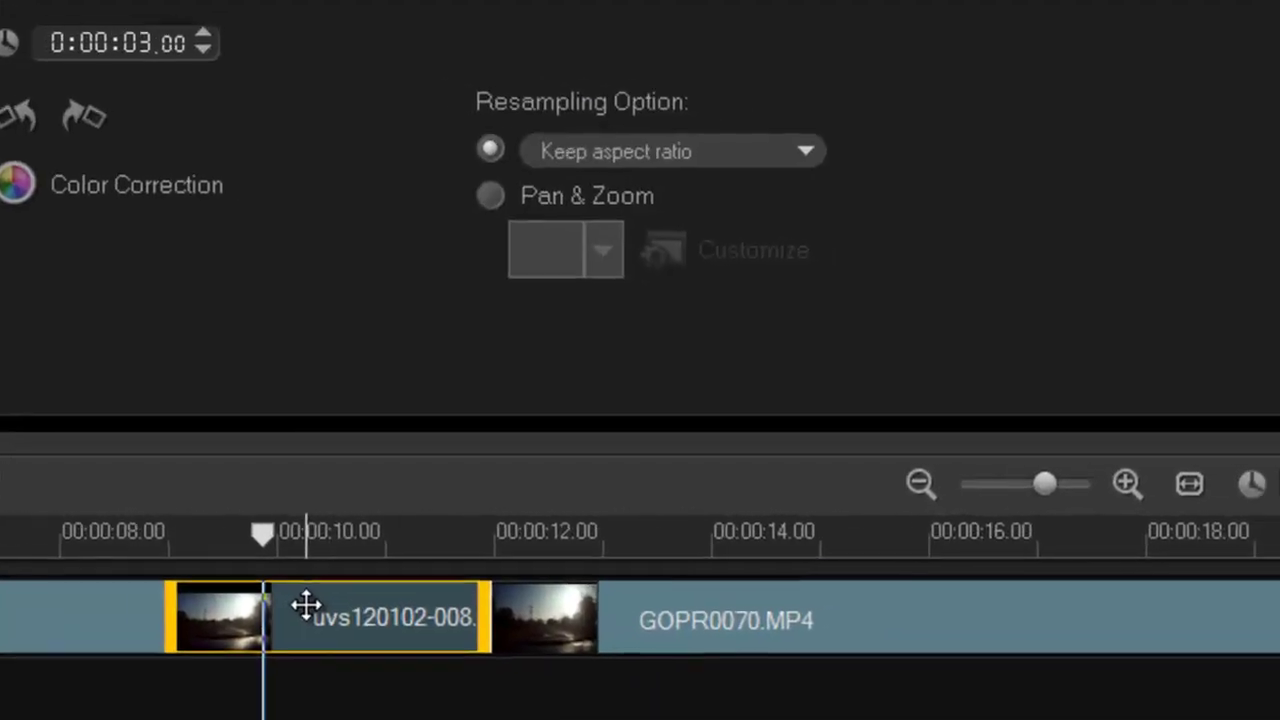
pyautogui.click(496, 191)
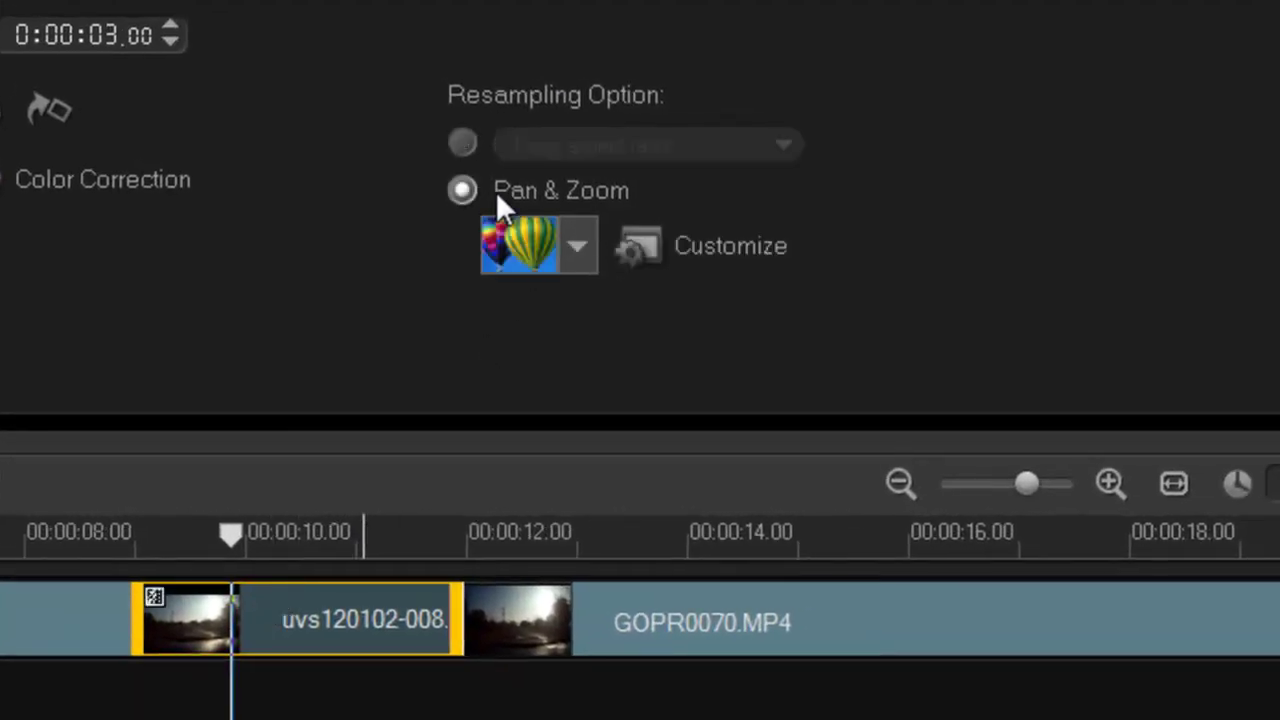
pyautogui.click(713, 245)
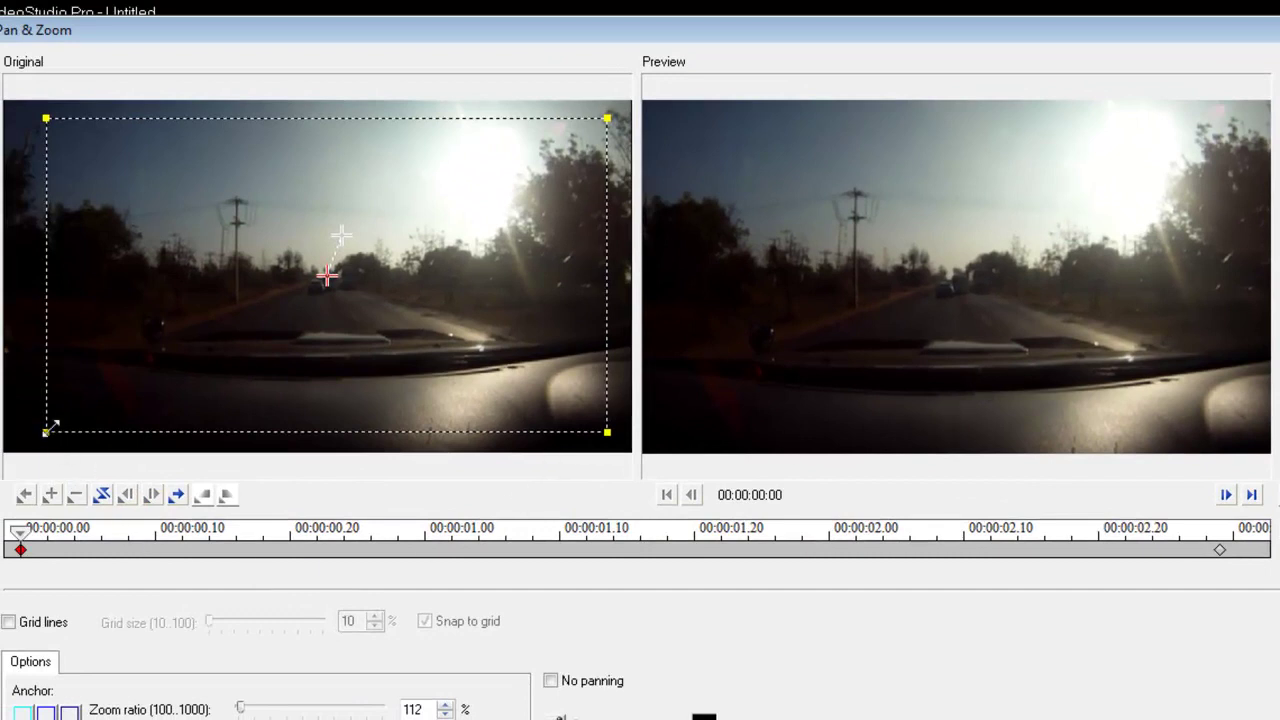
# Zoom the first key frame to 282% around the cars on the road and copy it to all key frames after it
pyautogui.moveTo(47, 431); pyautogui.dragTo(290, 353)
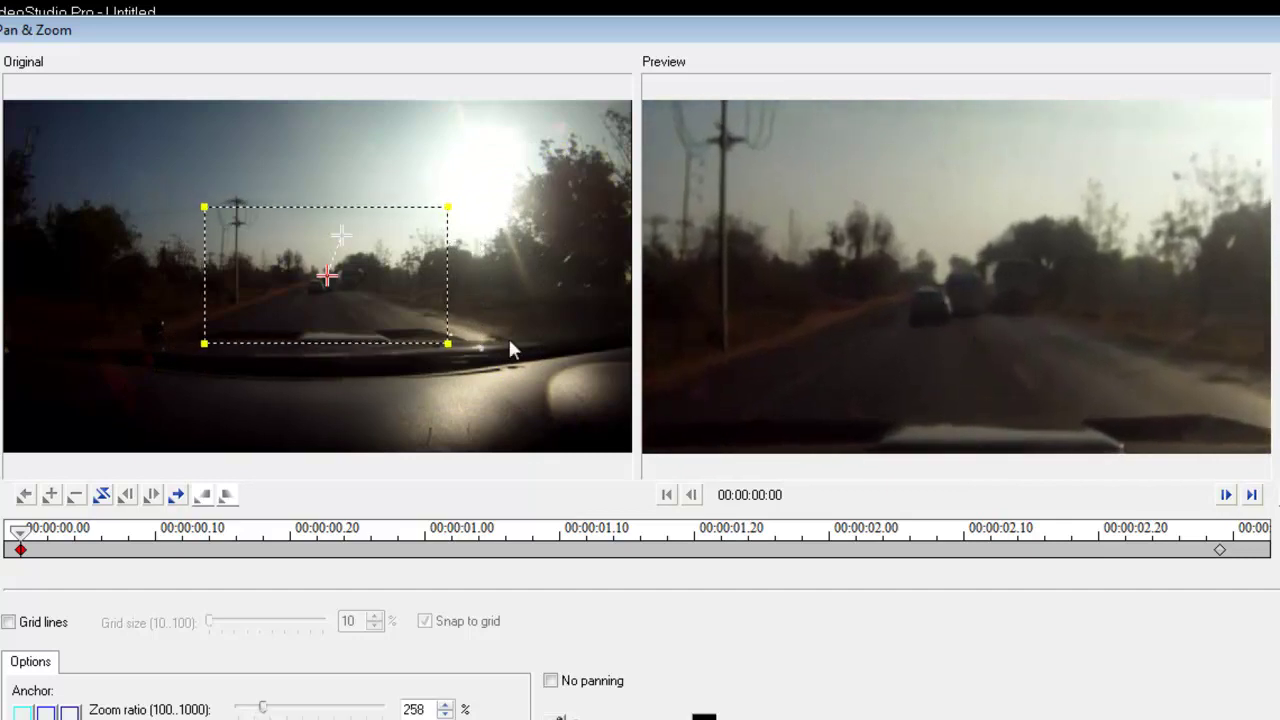
pyautogui.moveTo(204, 343); pyautogui.dragTo(214, 338)
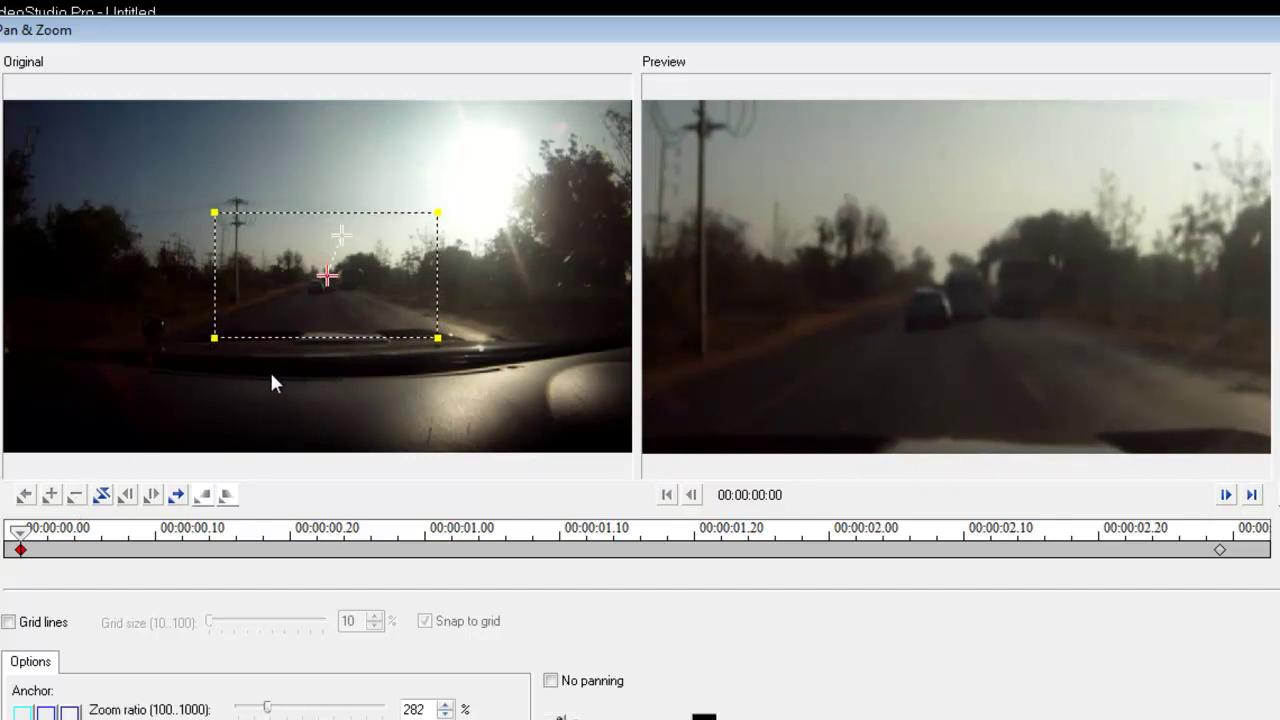
pyautogui.rightClick(21, 553)
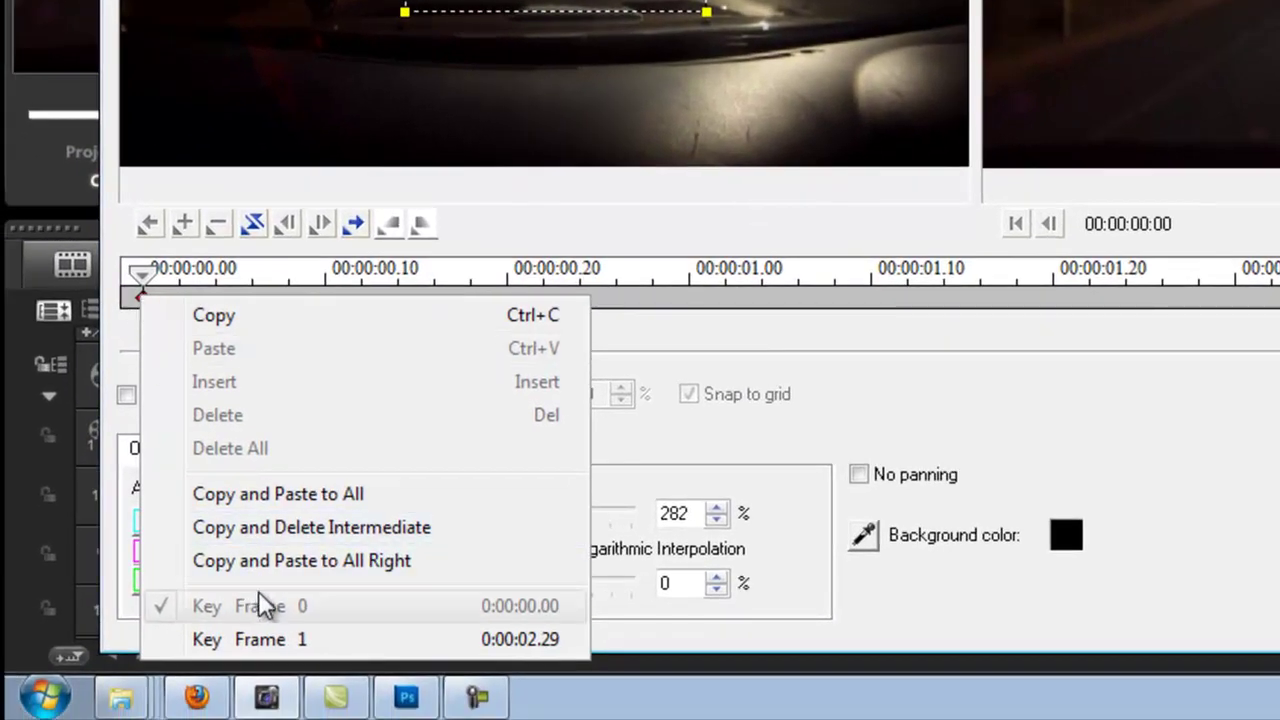
pyautogui.click(262, 564)
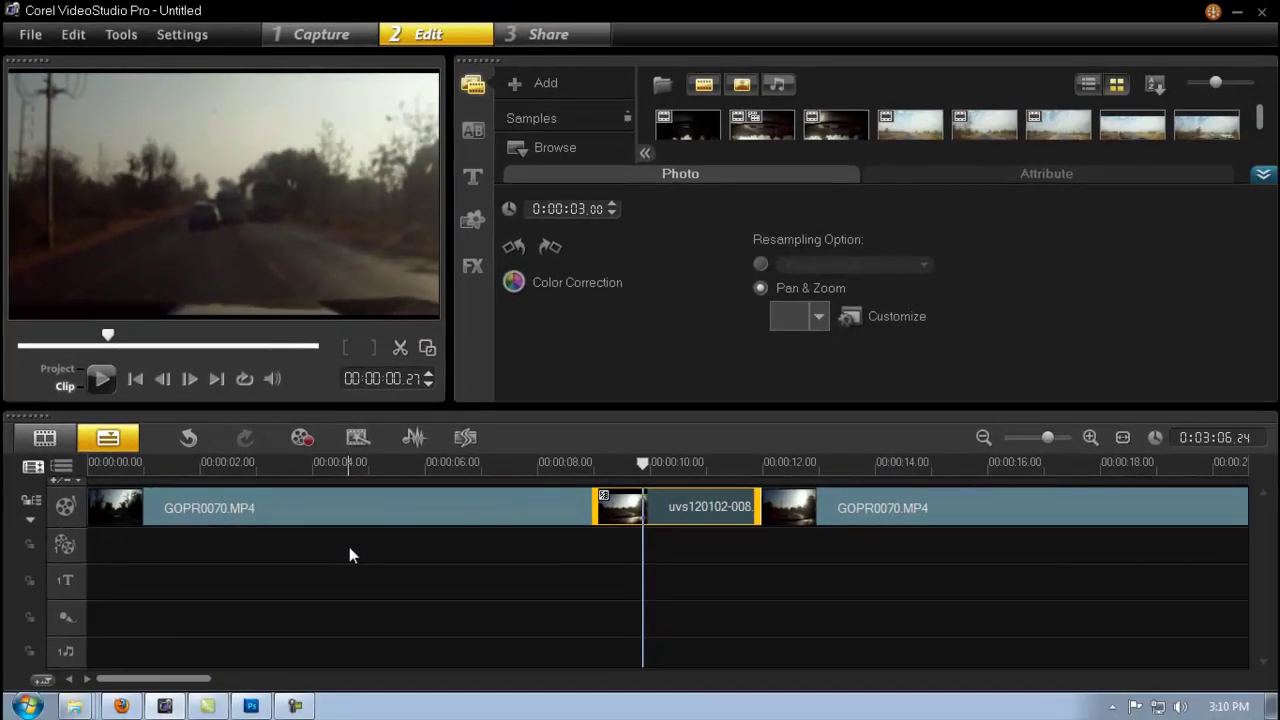
# Switch to Photoshop and compare the Envie-Headshot.jpg and Untitled-1 versions of the portrait at full view
pyautogui.click(251, 706)
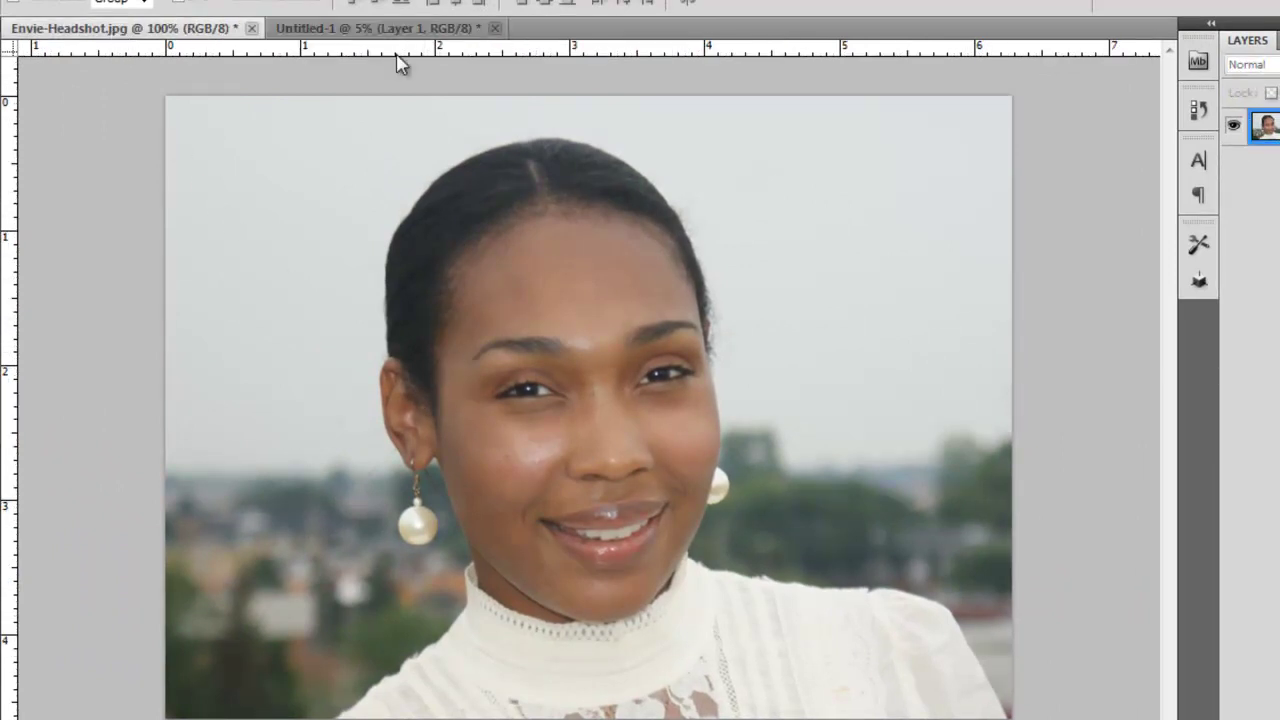
pyautogui.click(203, 33)
pyautogui.click(338, 38)
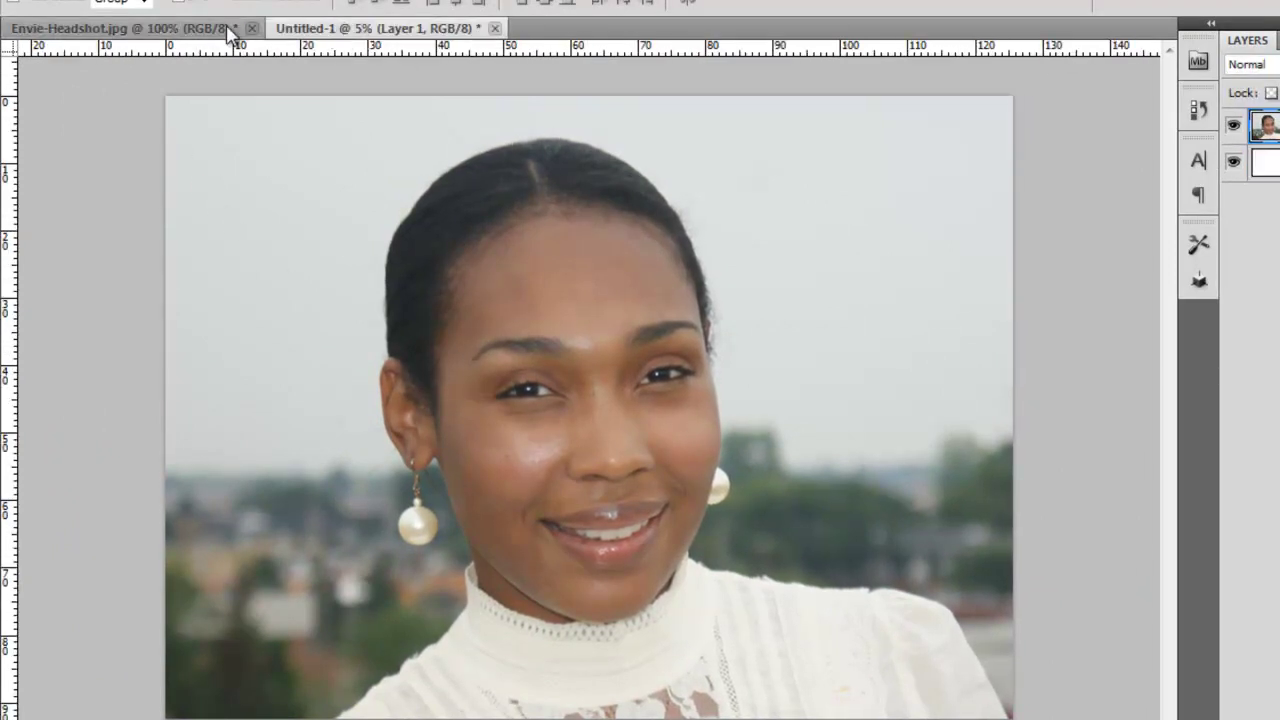
pyautogui.click(200, 33)
pyautogui.click(336, 38)
pyautogui.click(207, 32)
pyautogui.click(311, 32)
pyautogui.click(207, 32)
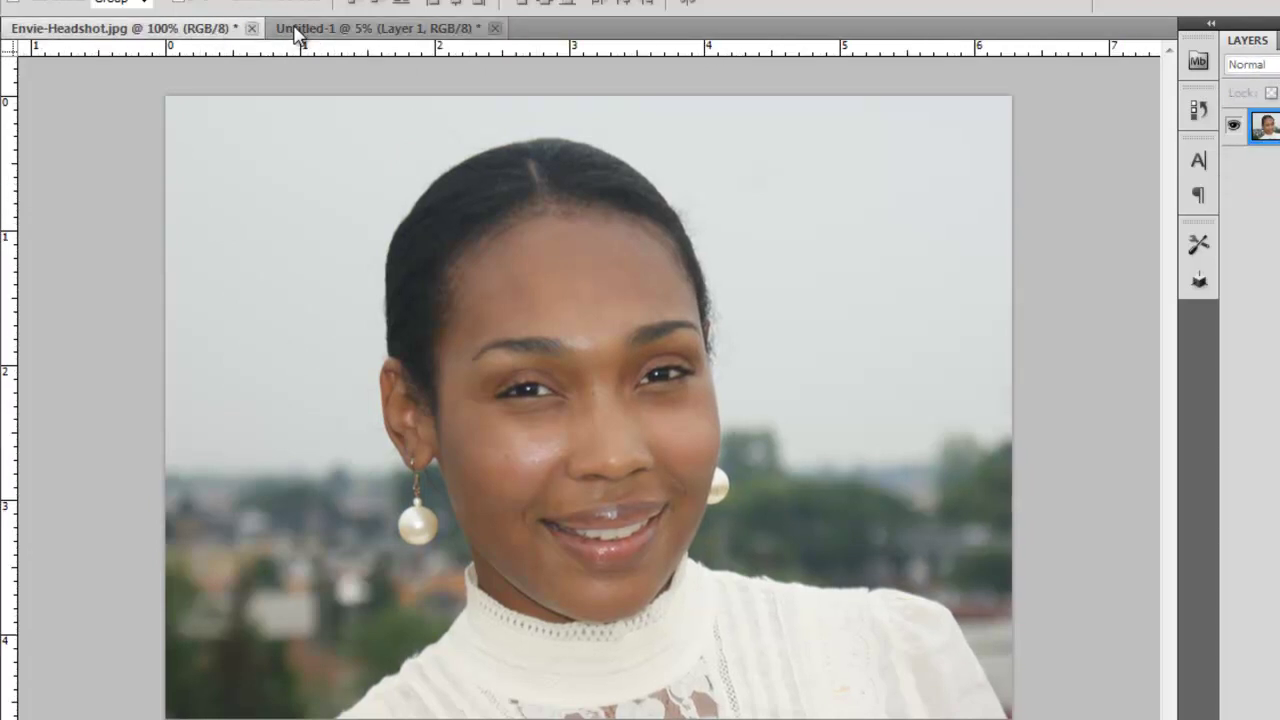
pyautogui.click(293, 30)
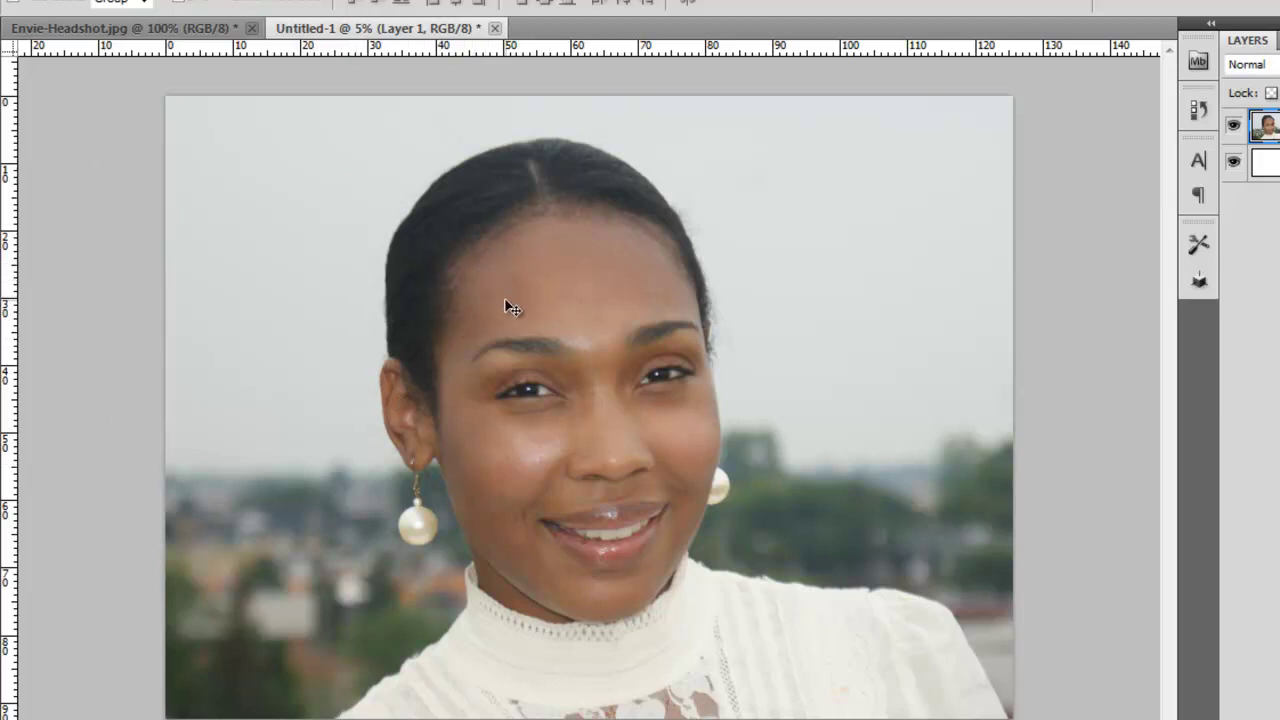
# Check the pixel dimensions of the Untitled-1 portrait in Image Size without changing them
pyautogui.click(85, 0)
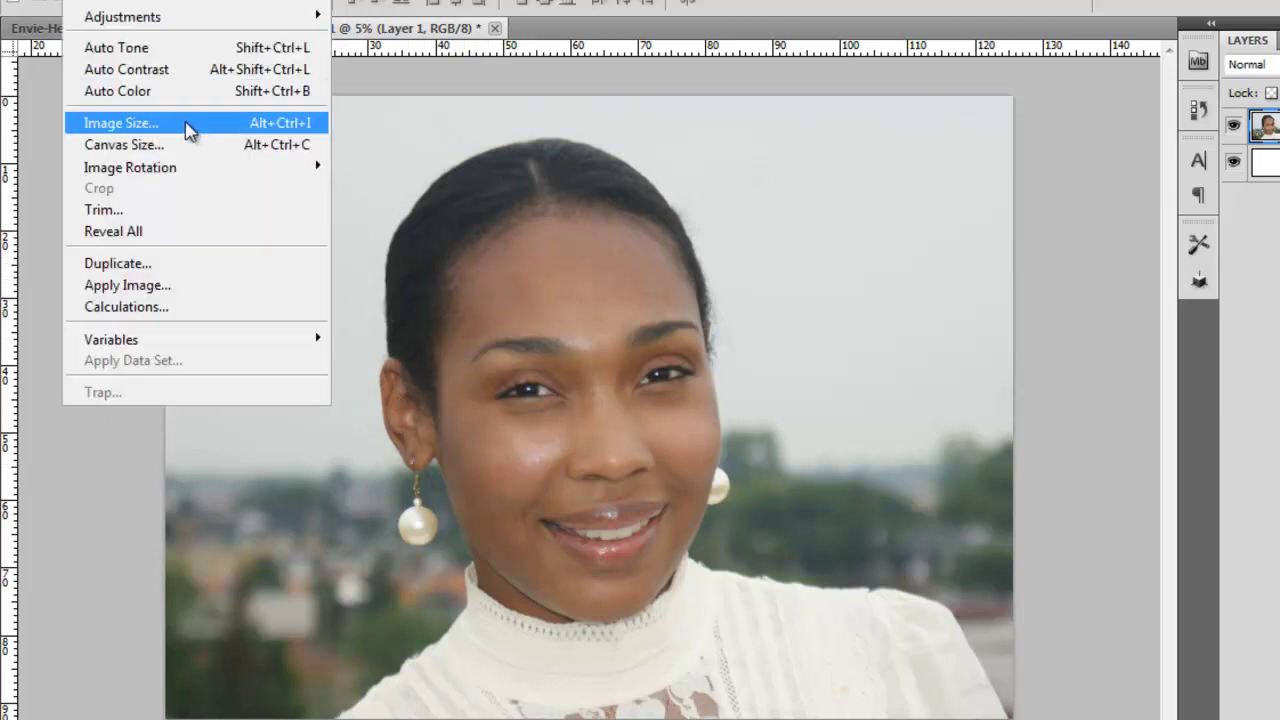
pyautogui.click(189, 126)
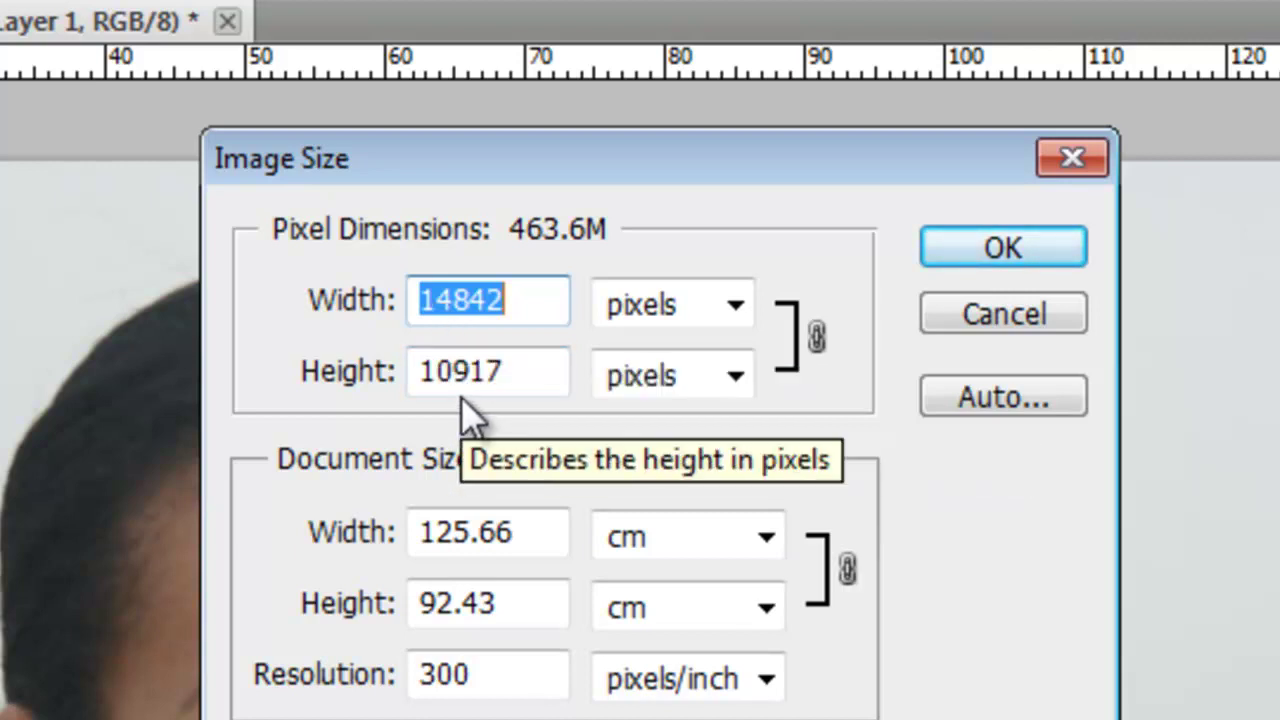
pyautogui.click(959, 245)
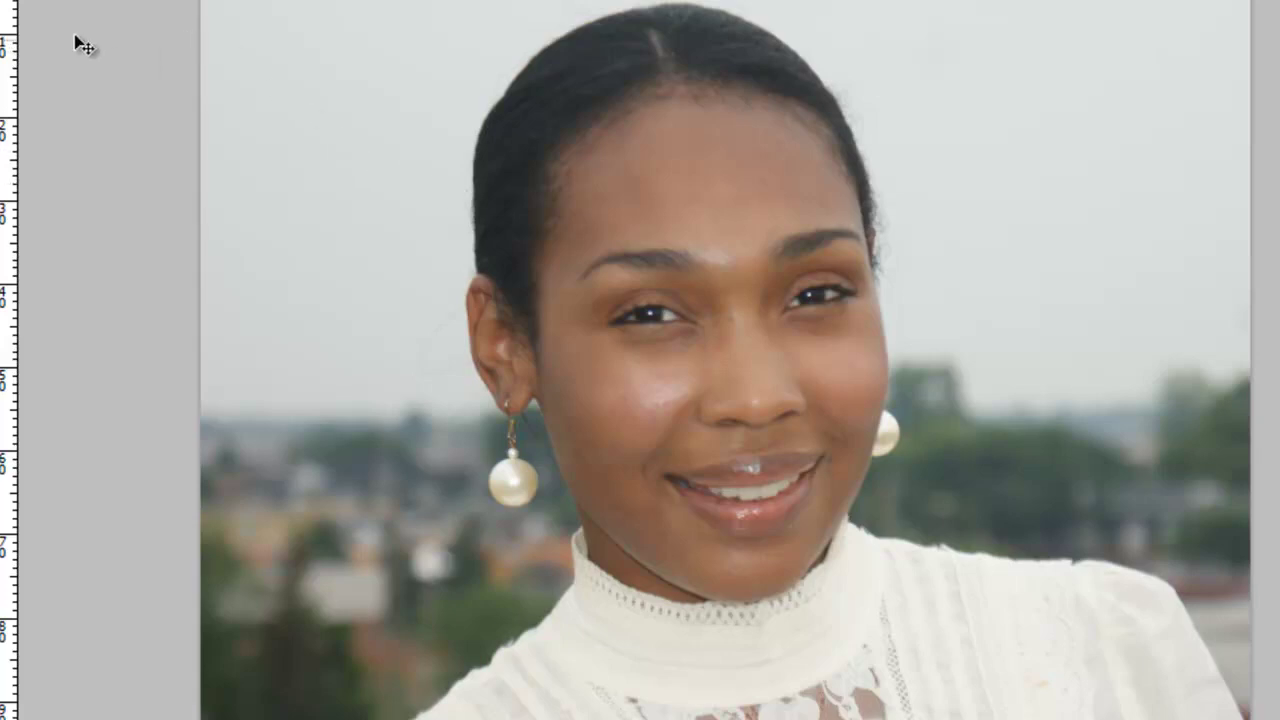
# Crop the Untitled-1 portrait to the area around one eye and the cheek, and inspect its enlarged detail
pyautogui.click(3, 45)
pyautogui.moveTo(538, 249); pyautogui.dragTo(767, 428)
pyautogui.press('Return')
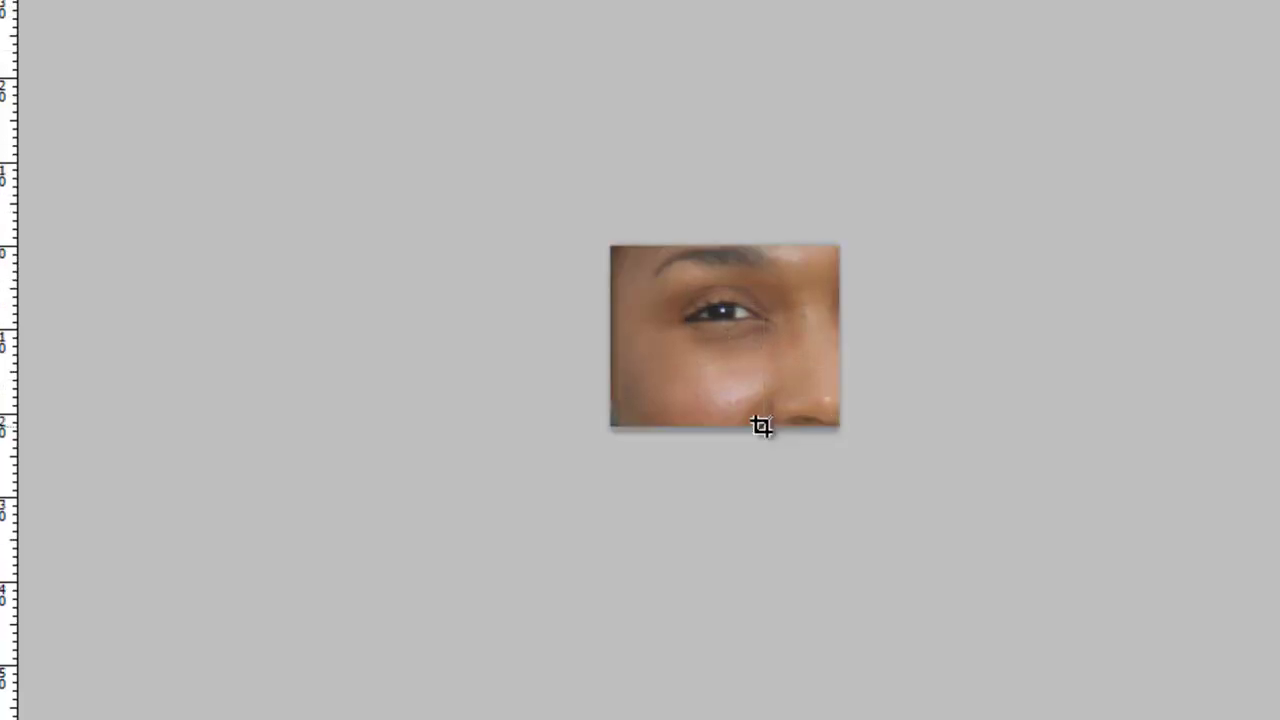
pyautogui.hotkey('ctrl', '+')
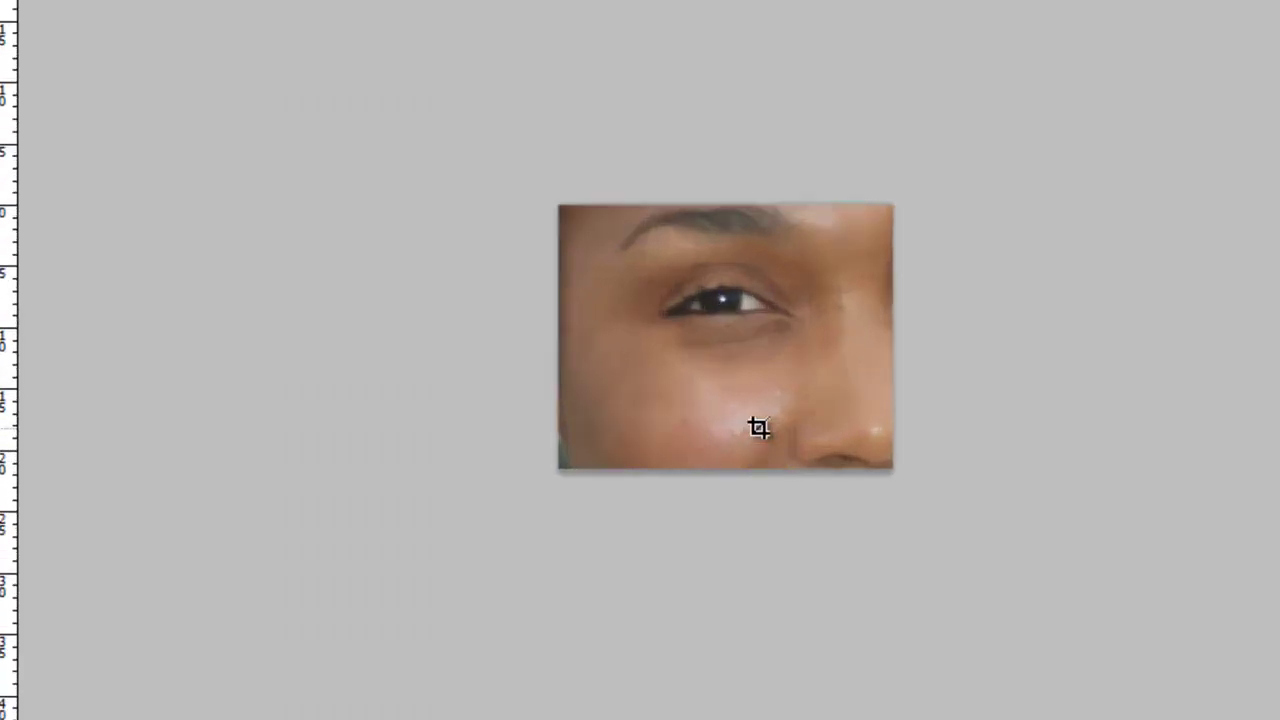
pyautogui.hotkey('ctrl', '+')
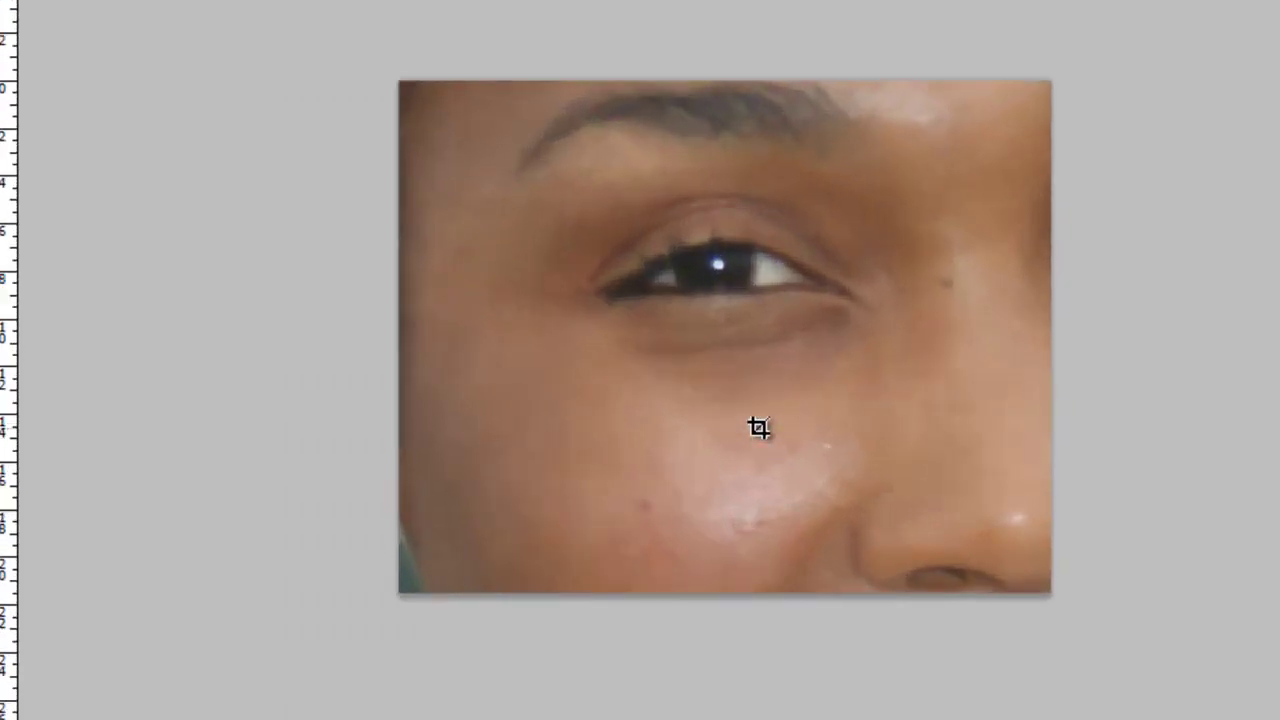
pyautogui.hotkey('ctrl', '+')
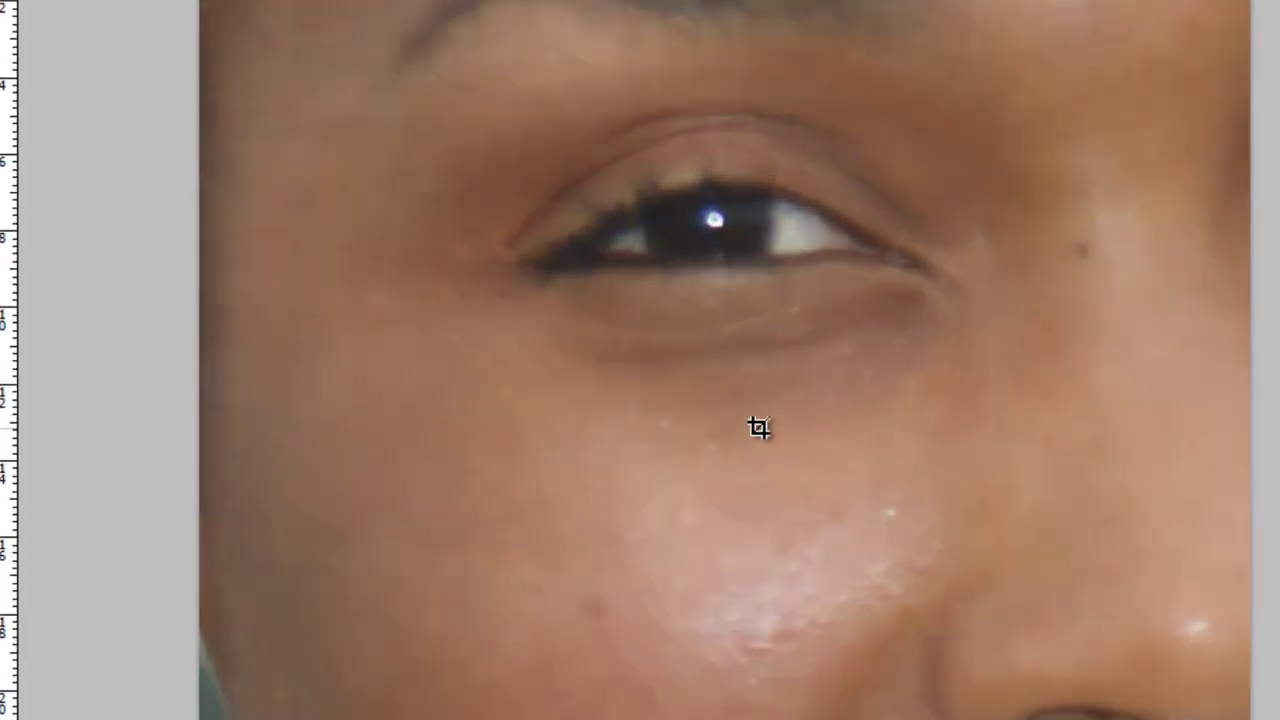
pyautogui.hotkey('ctrl', '+')
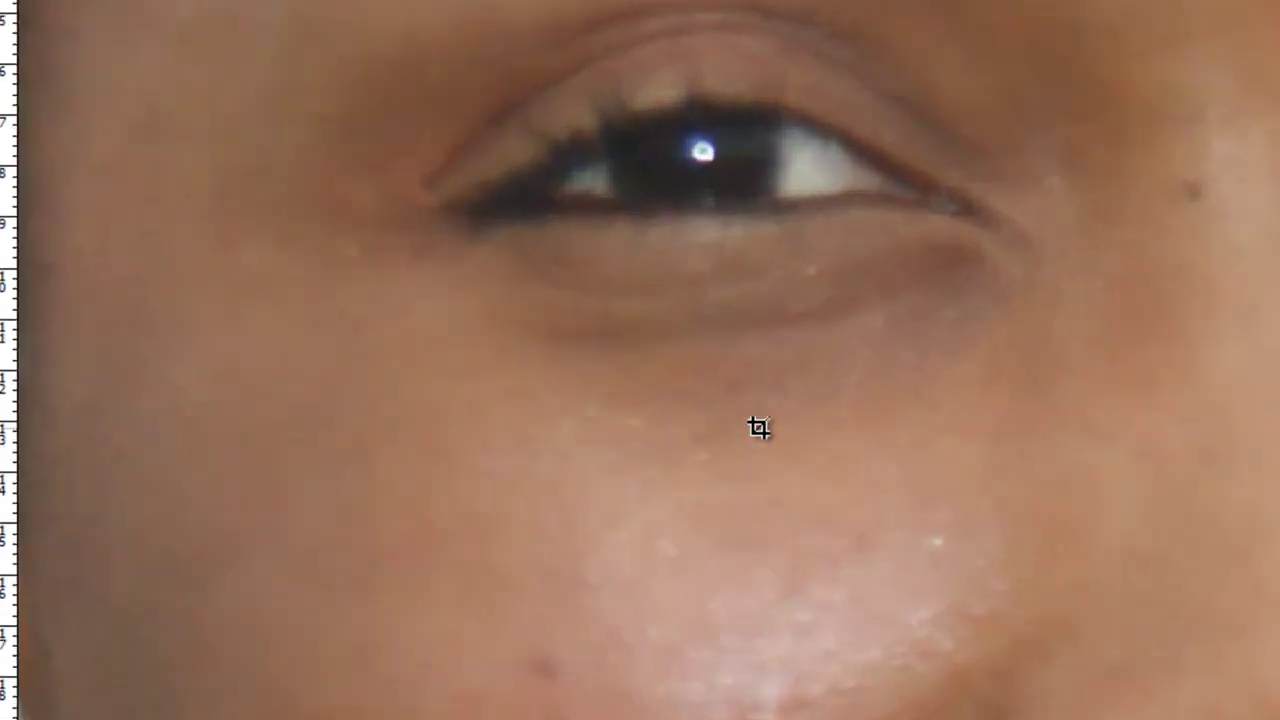
pyautogui.hotkey('ctrl', '+')
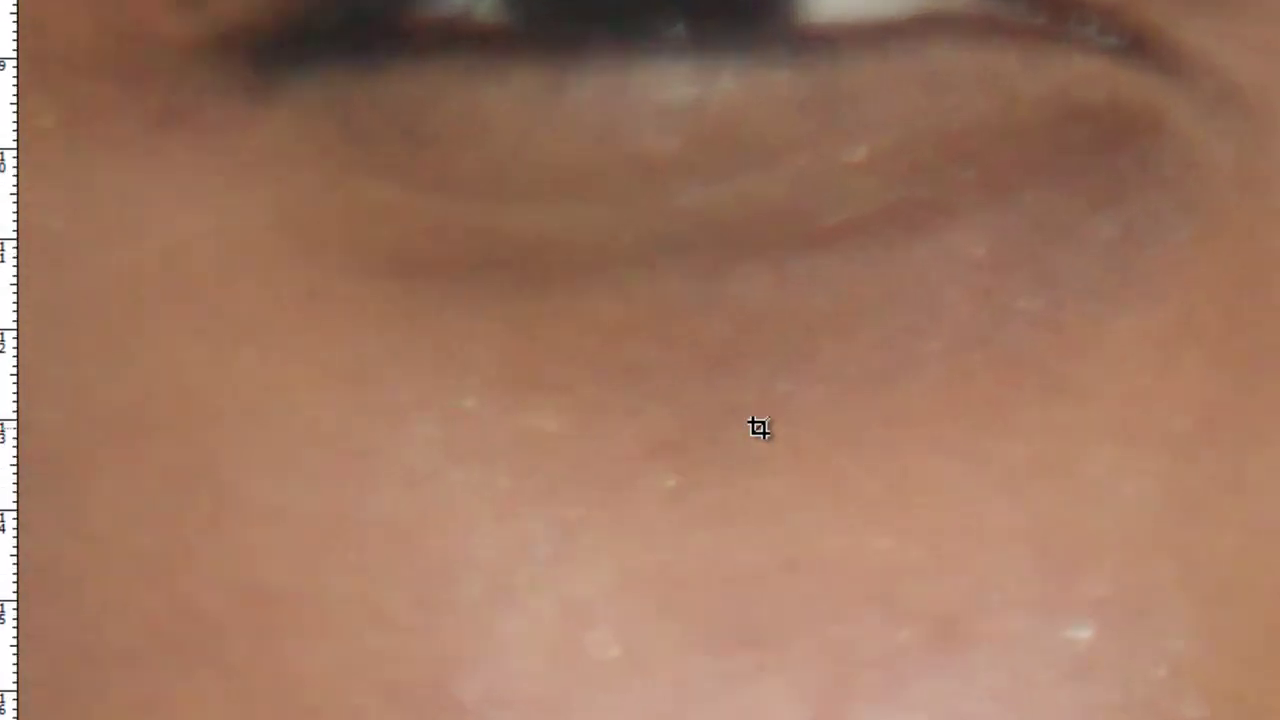
pyautogui.hotkey('ctrl', '-')
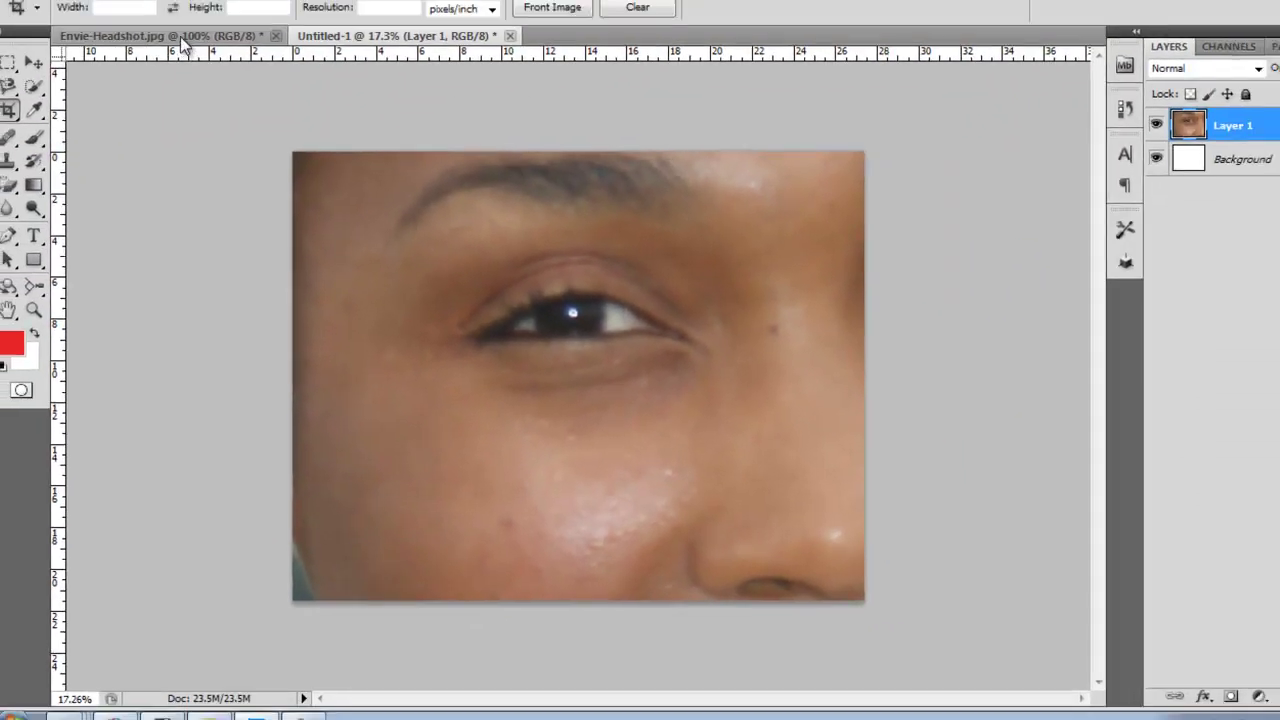
# Check the pixel dimensions of Envie-Headshot.jpg in Image Size without changing them
pyautogui.click(160, 70)
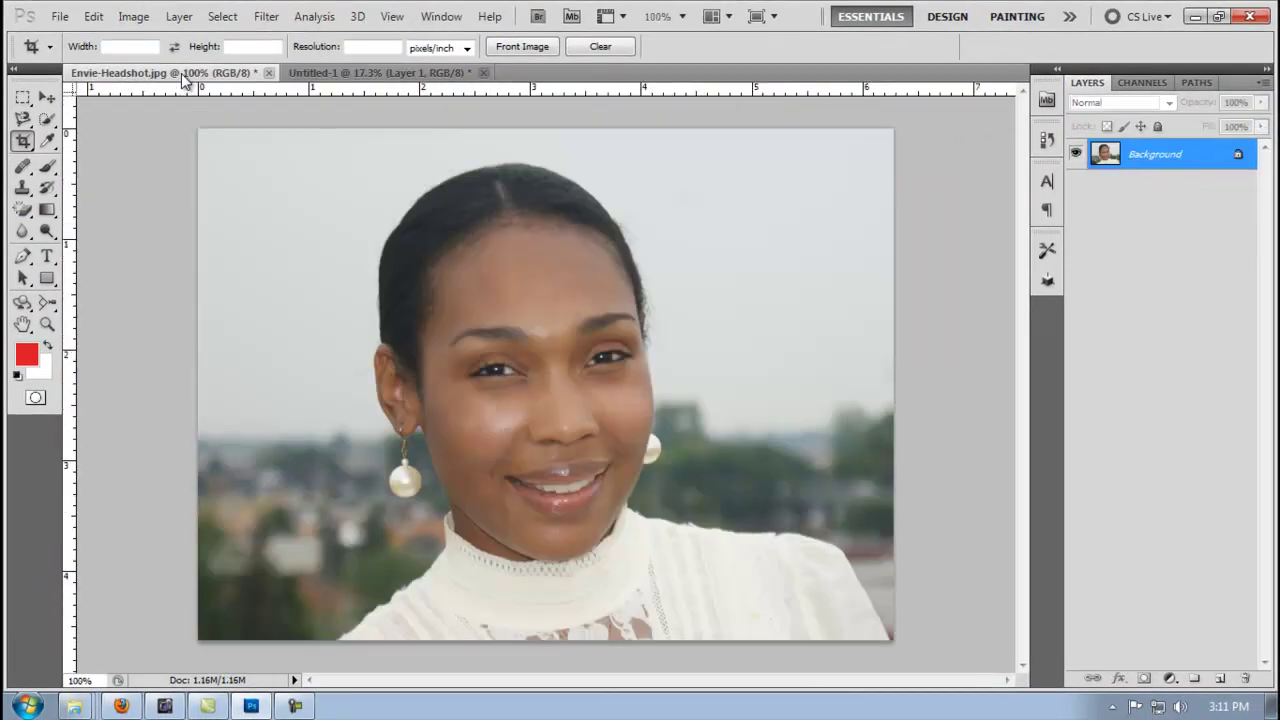
pyautogui.click(93, 16)
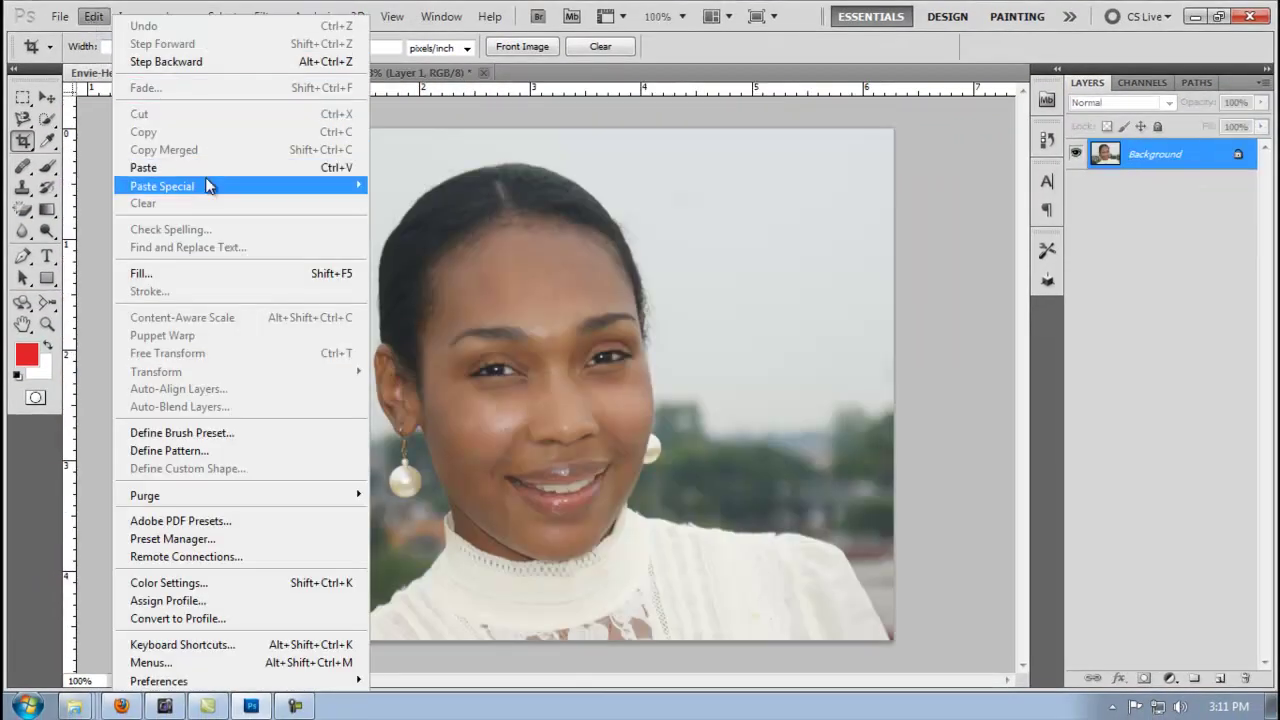
pyautogui.click(100, 162)
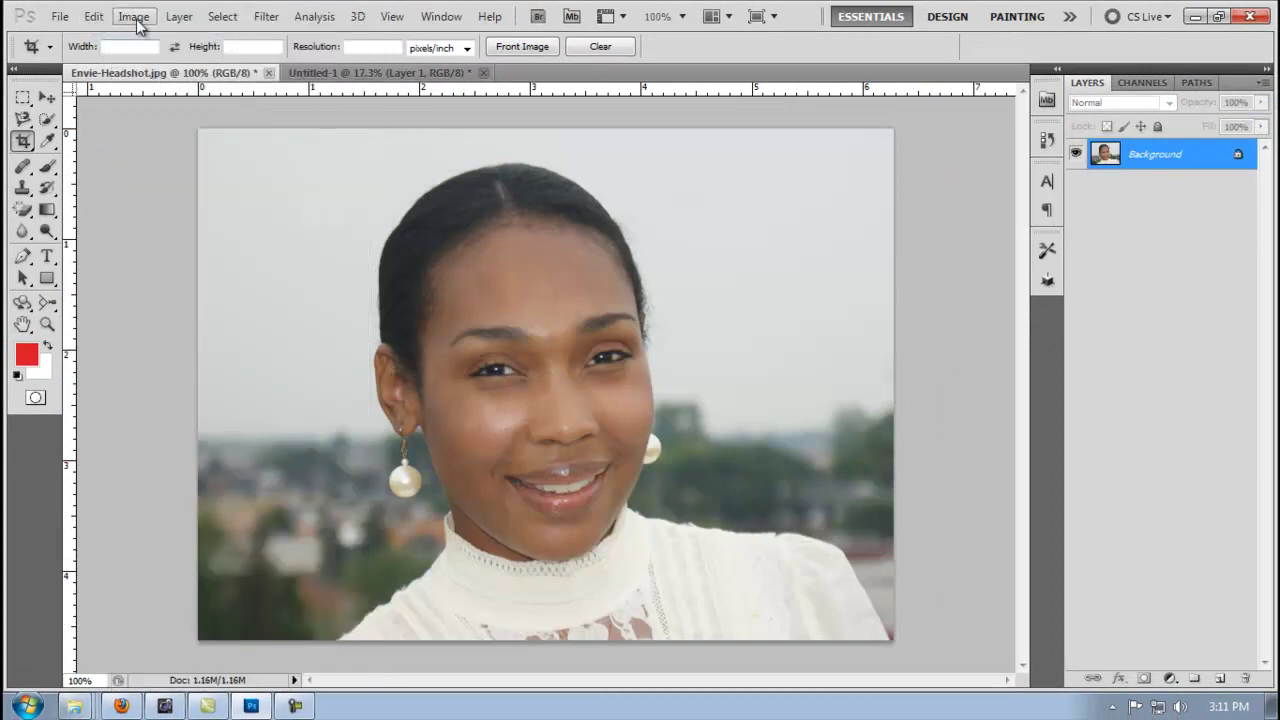
pyautogui.click(133, 16)
pyautogui.click(200, 152)
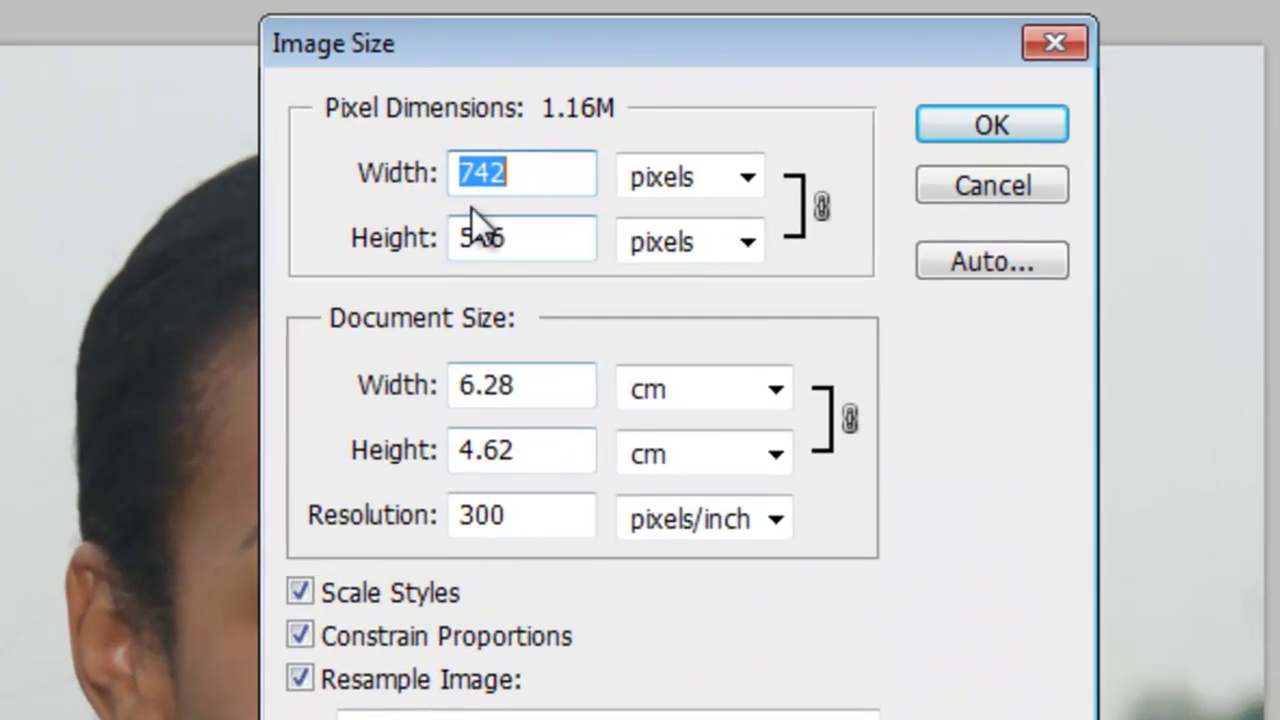
pyautogui.click(970, 128)
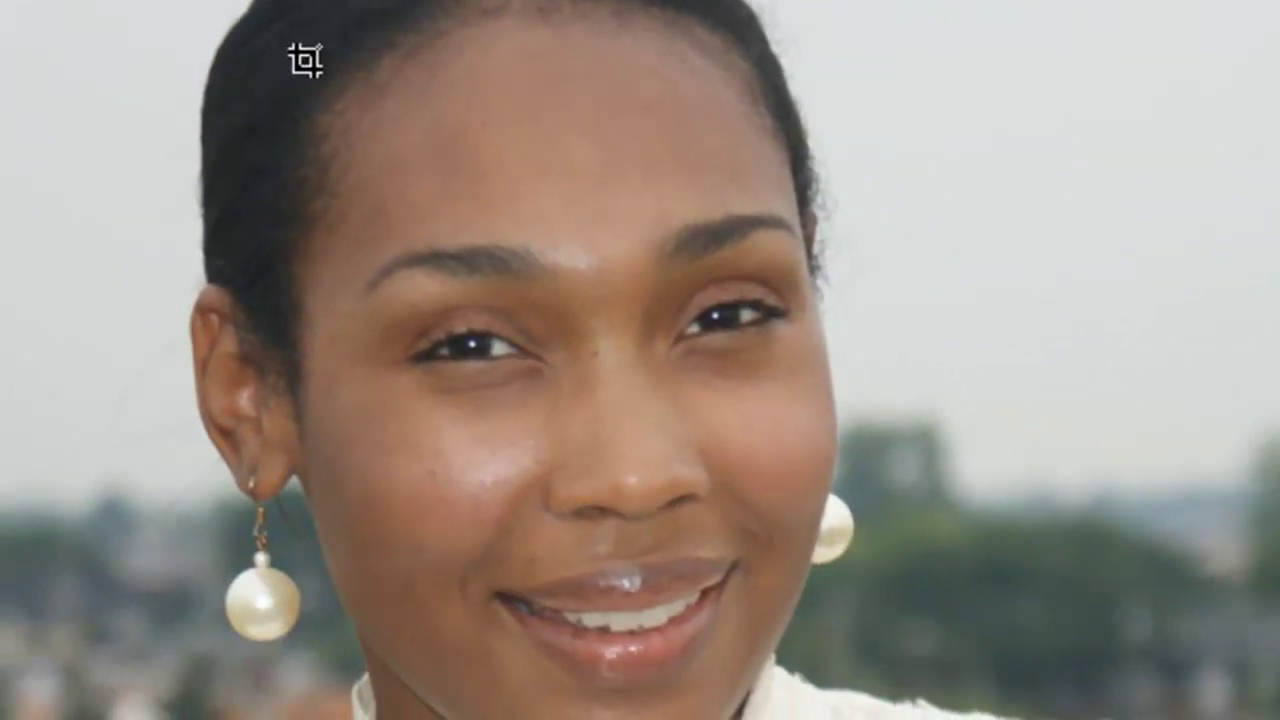
# Crop Envie-Headshot.jpg to the same eye and cheek area, and inspect its pixels up close
pyautogui.moveTo(354, 248); pyautogui.dragTo(592, 495)
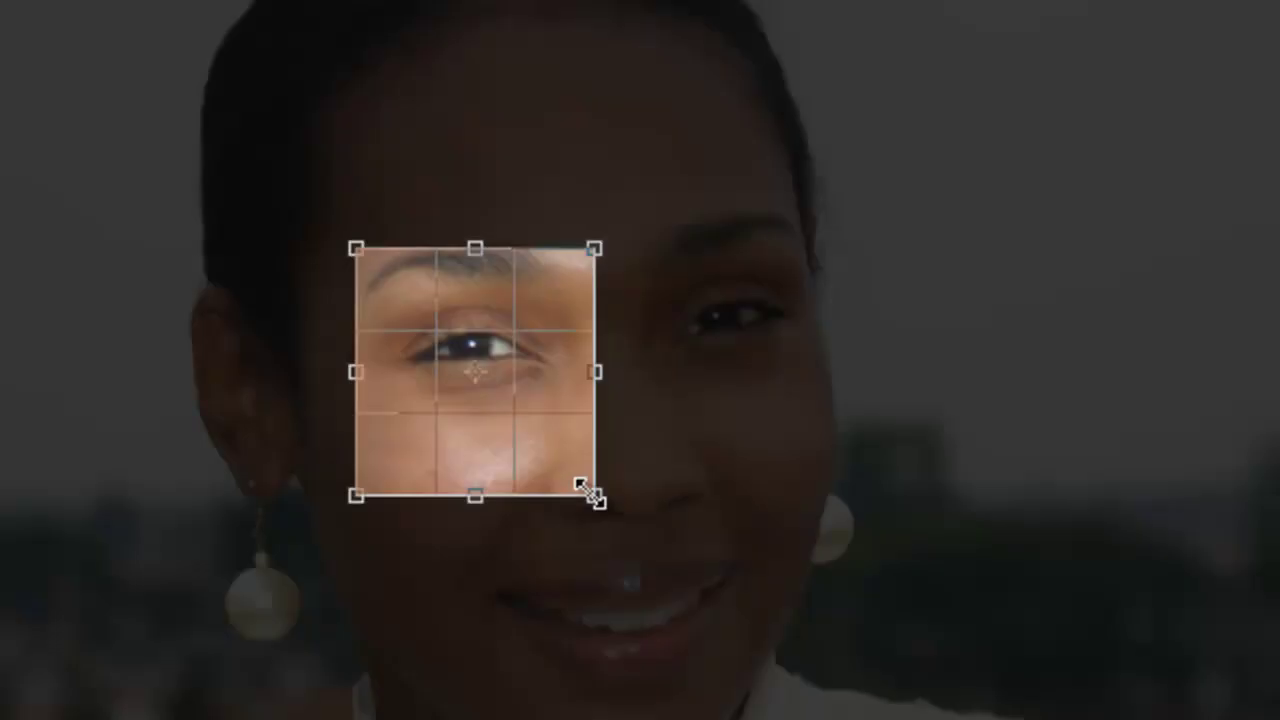
pyautogui.press('Return')
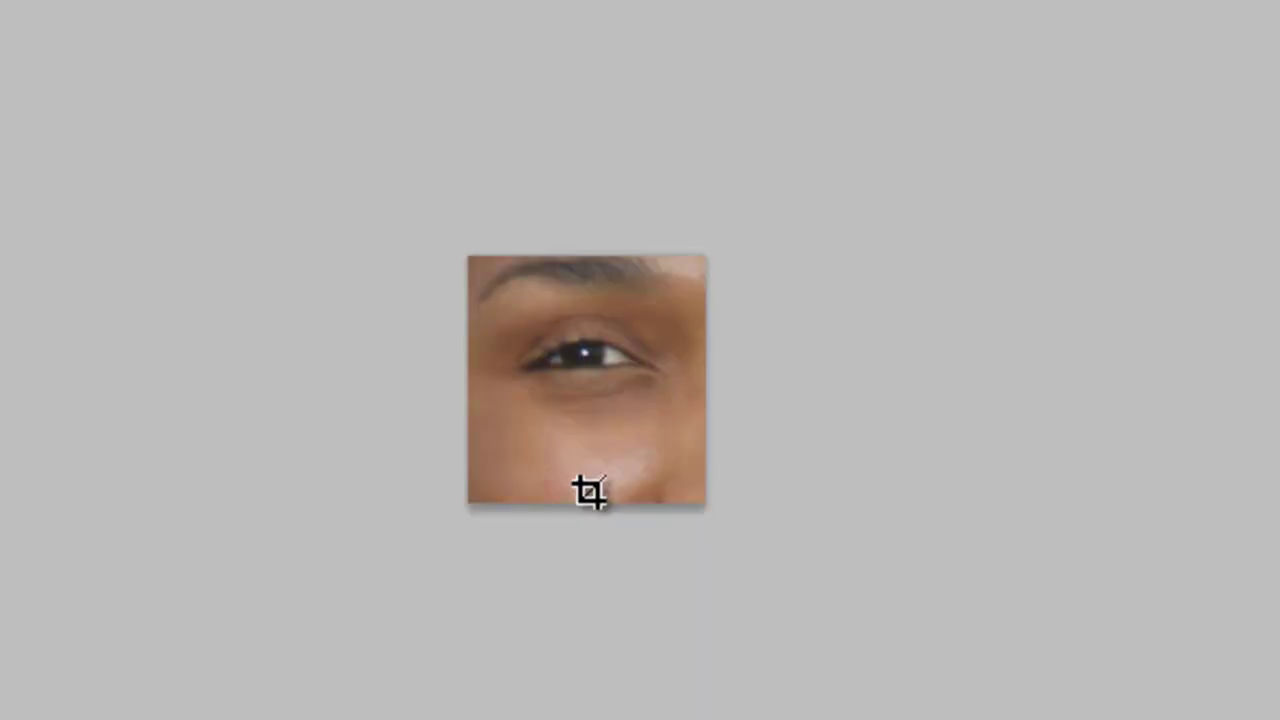
pyautogui.hotkey('ctrl', '+')
pyautogui.hotkey('ctrl', '+')
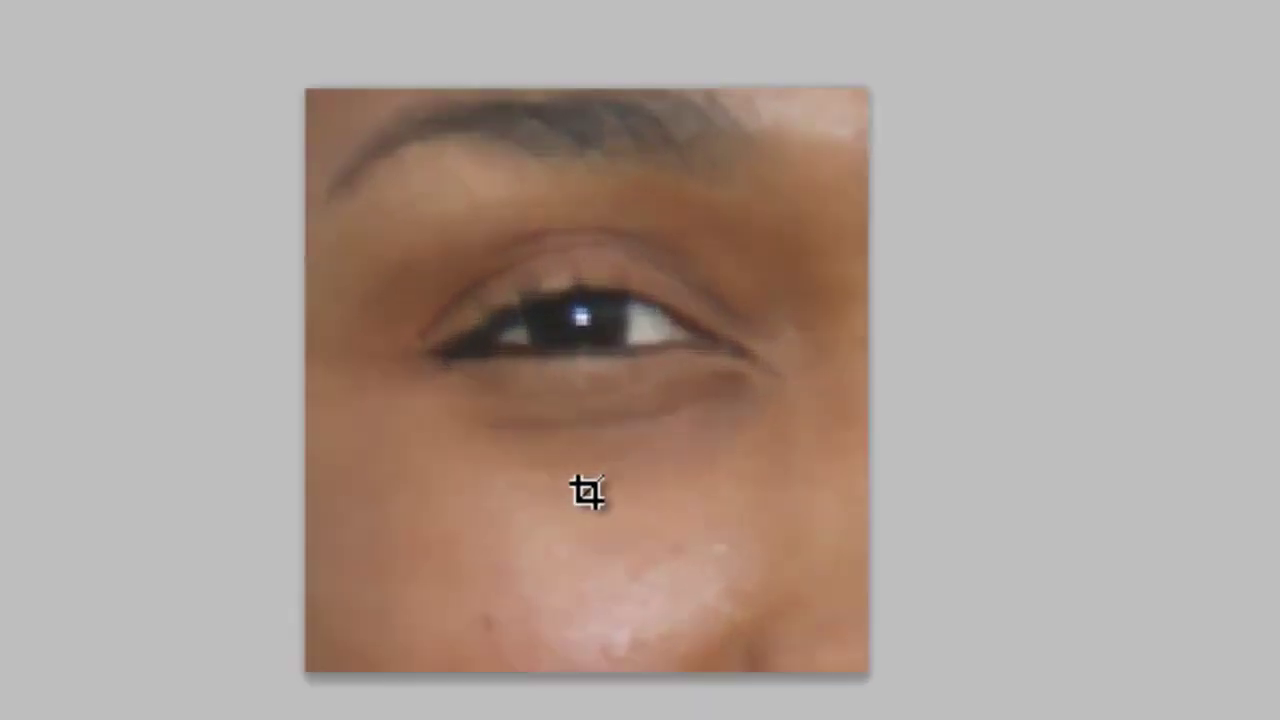
pyautogui.hotkey('ctrl', '+')
pyautogui.hotkey('ctrl', '+')
pyautogui.hotkey('ctrl', '+')
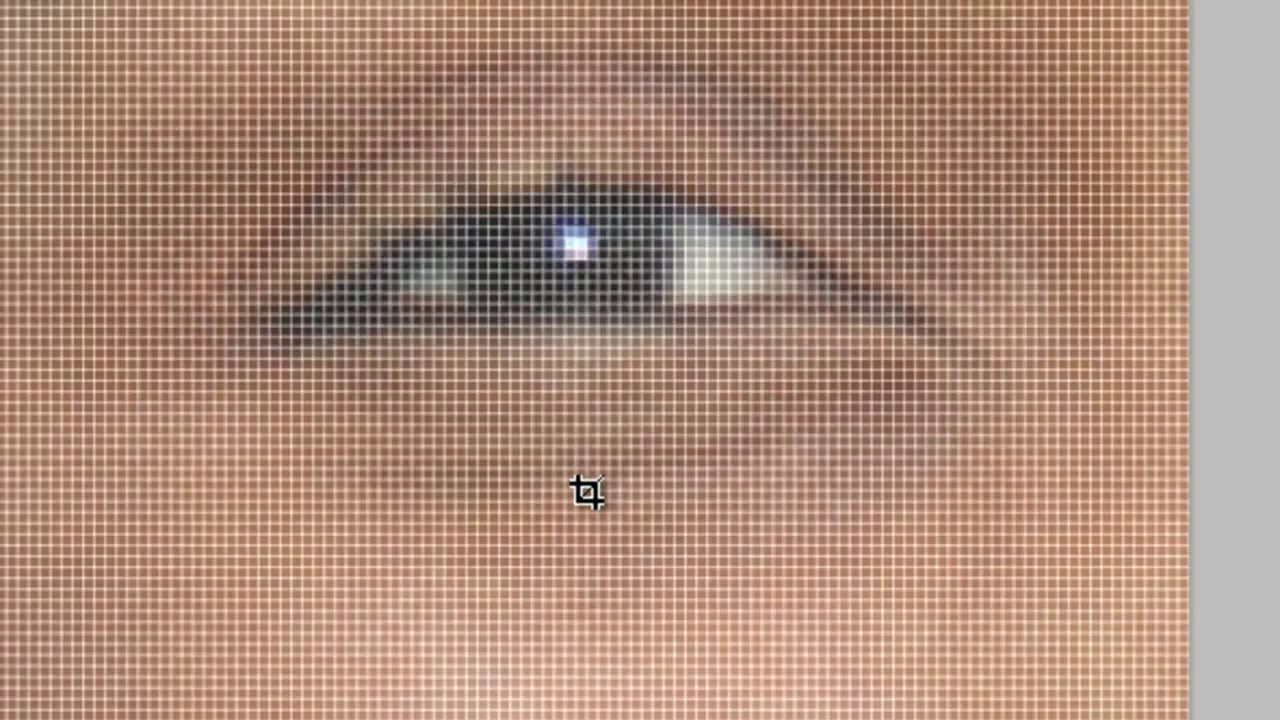
pyautogui.hotkey('ctrl', '-')
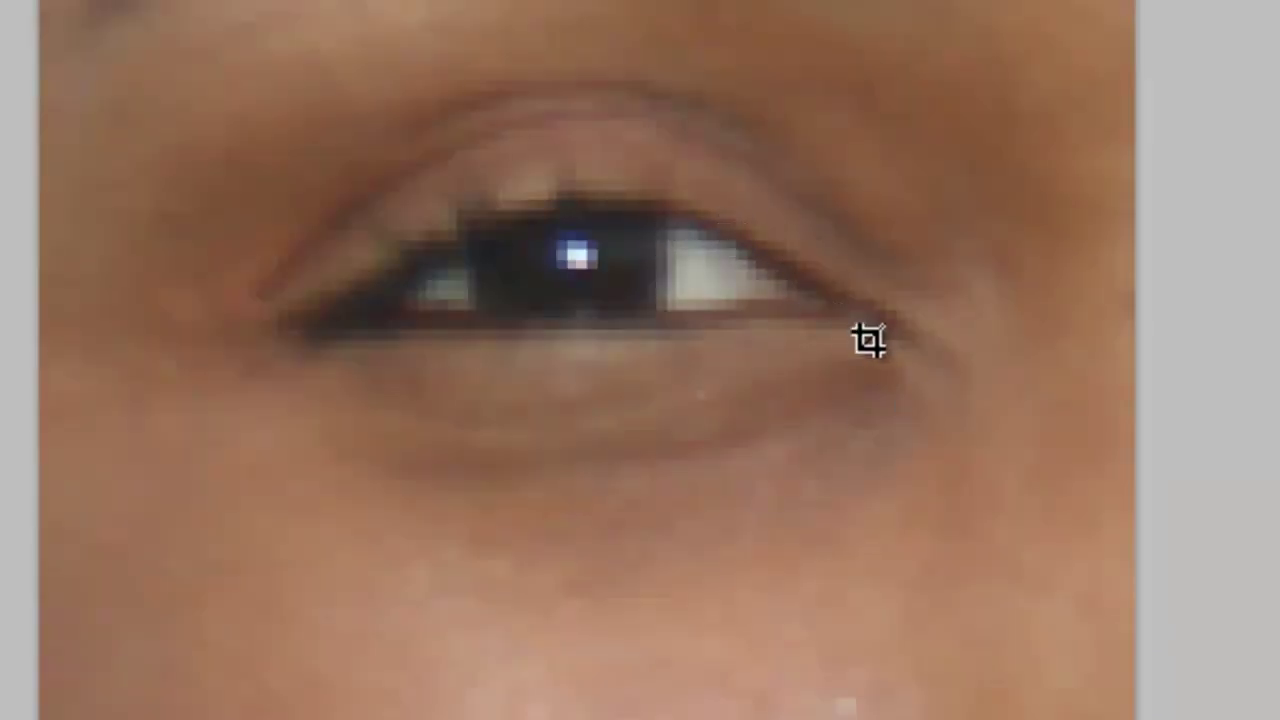
pyautogui.hotkey('ctrl', '+')
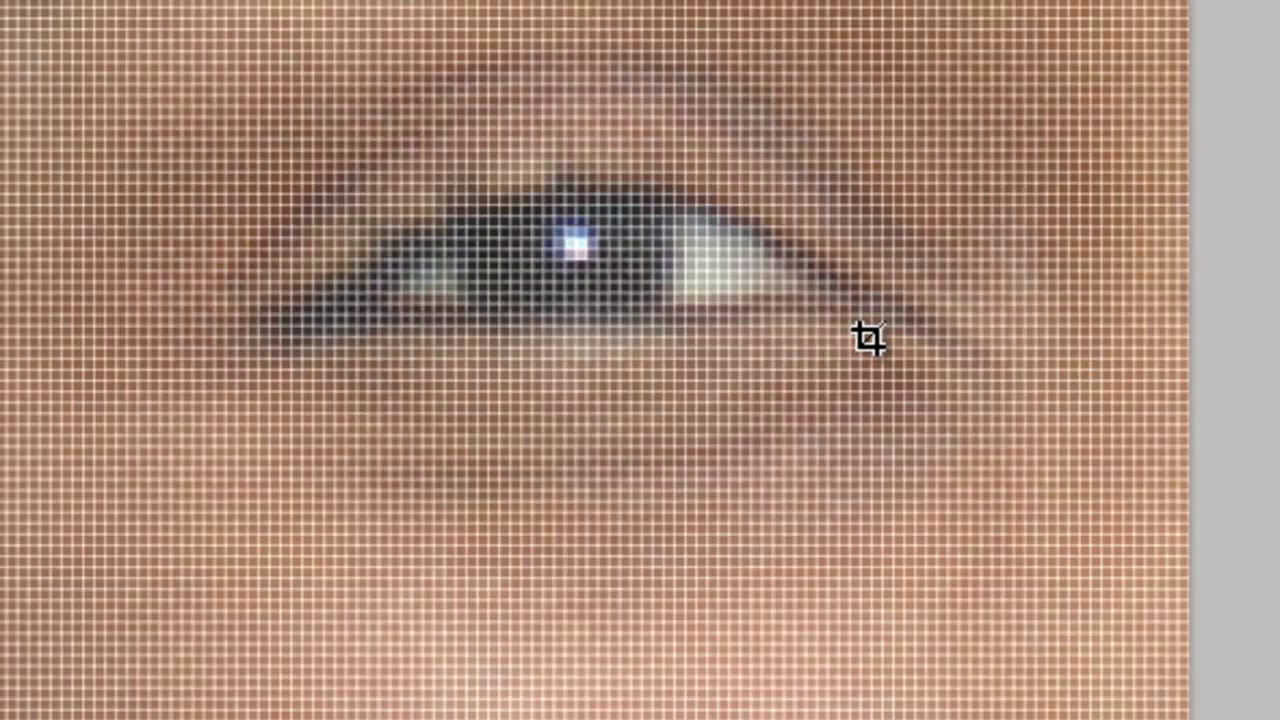
pyautogui.hotkey('ctrl', '-')
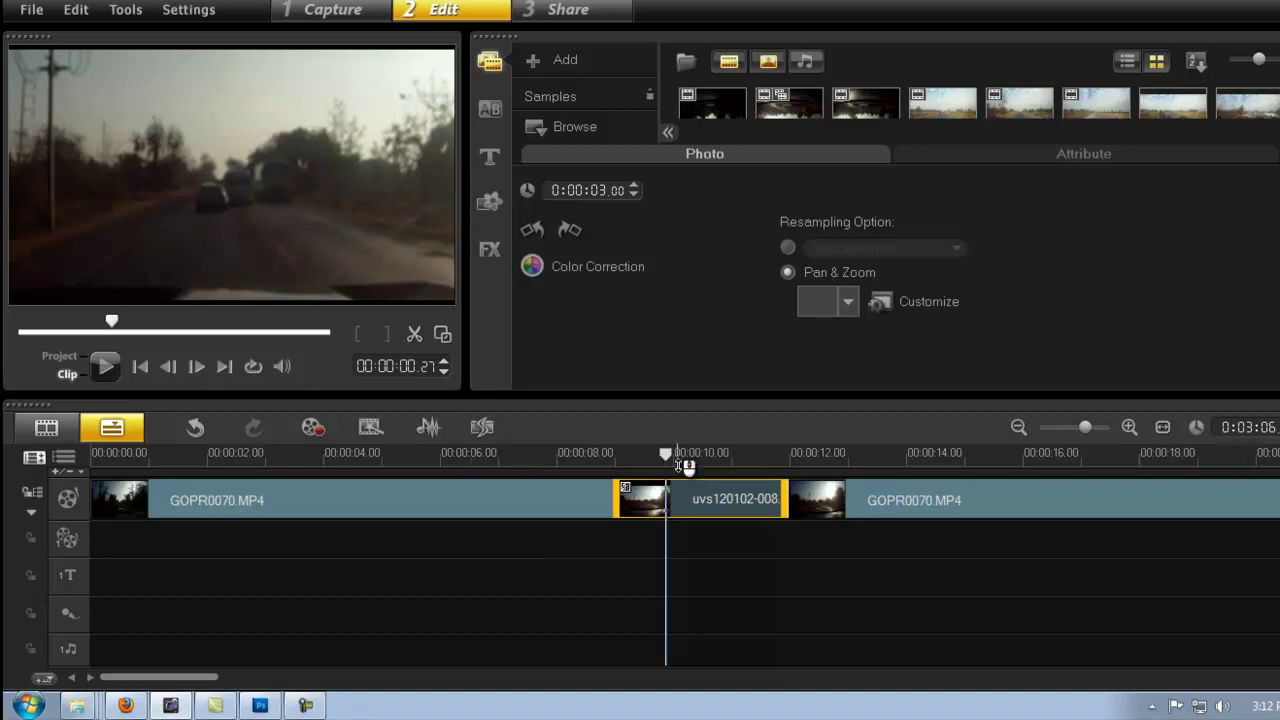
# Switch to Corel VideoStudio and apply the Enhance Lighting filter from the Adjust category to the uvs120102-008 freeze-frame clip
pyautogui.moveTo(669, 452)
pyautogui.mouseDown()
pyautogui.moveTo(651, 452)
pyautogui.moveTo(686, 452)
pyautogui.moveTo(659, 454)
pyautogui.mouseUp()
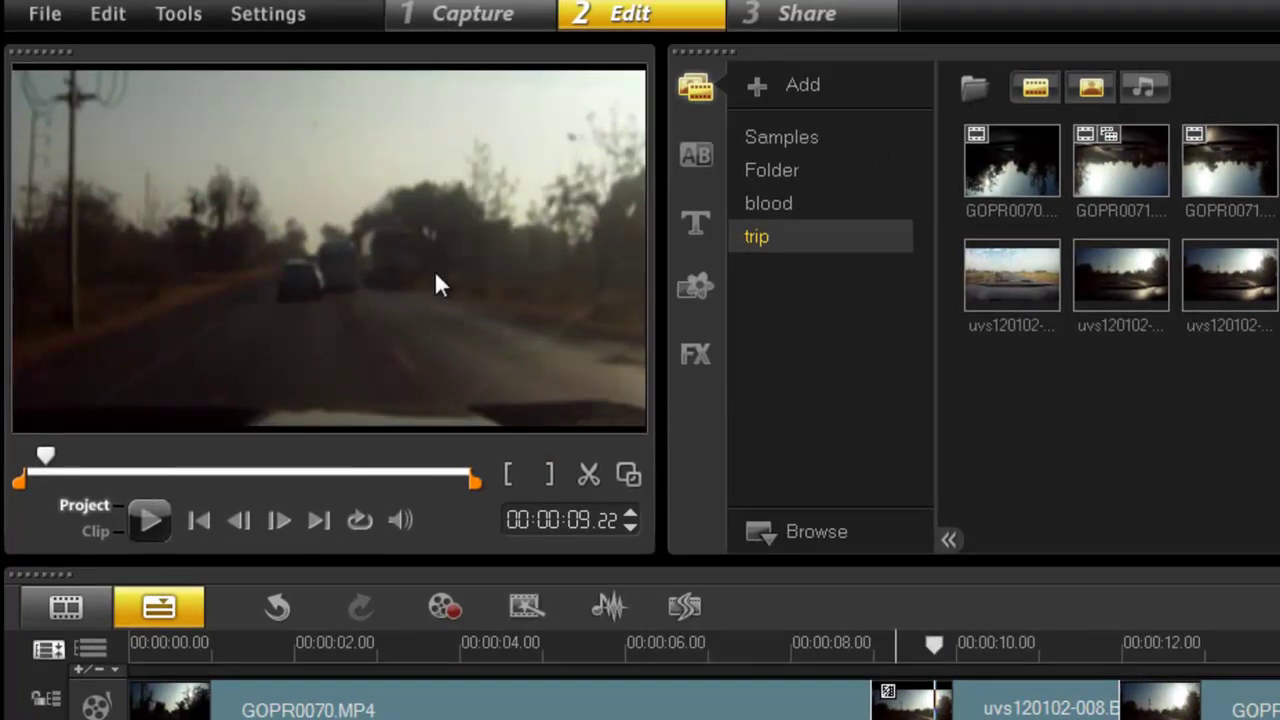
pyautogui.click(696, 354)
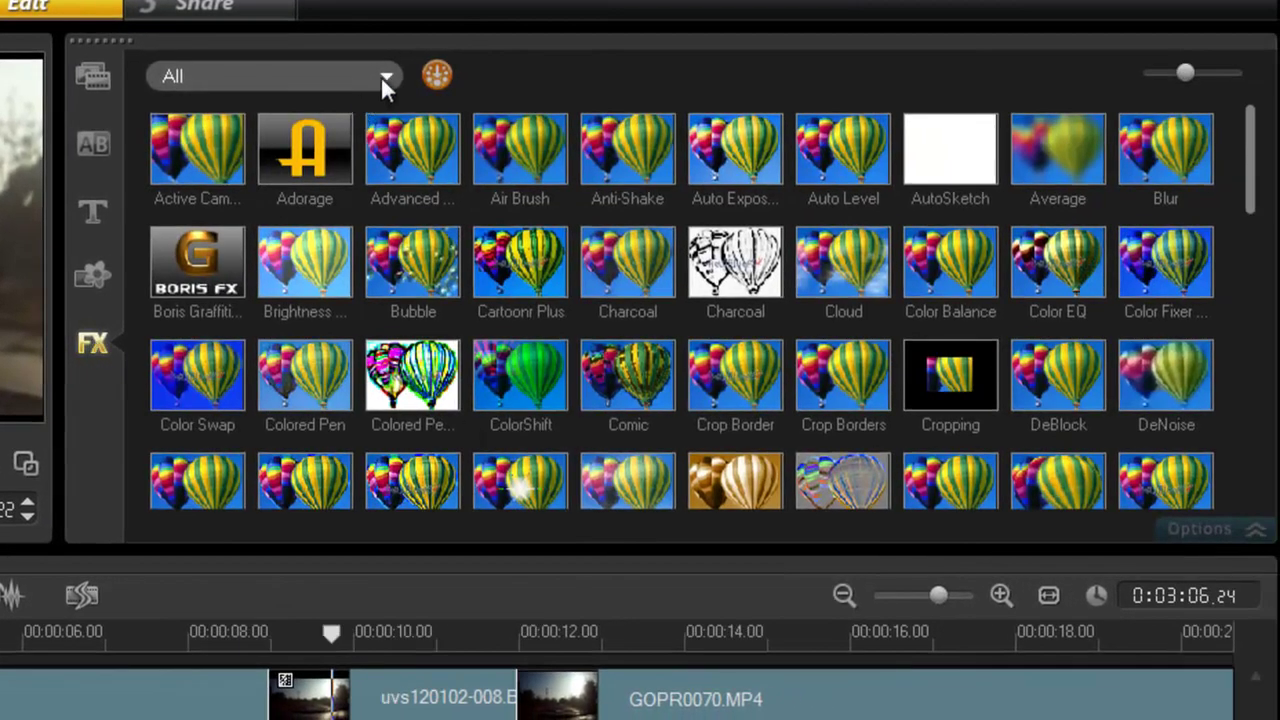
pyautogui.click(384, 80)
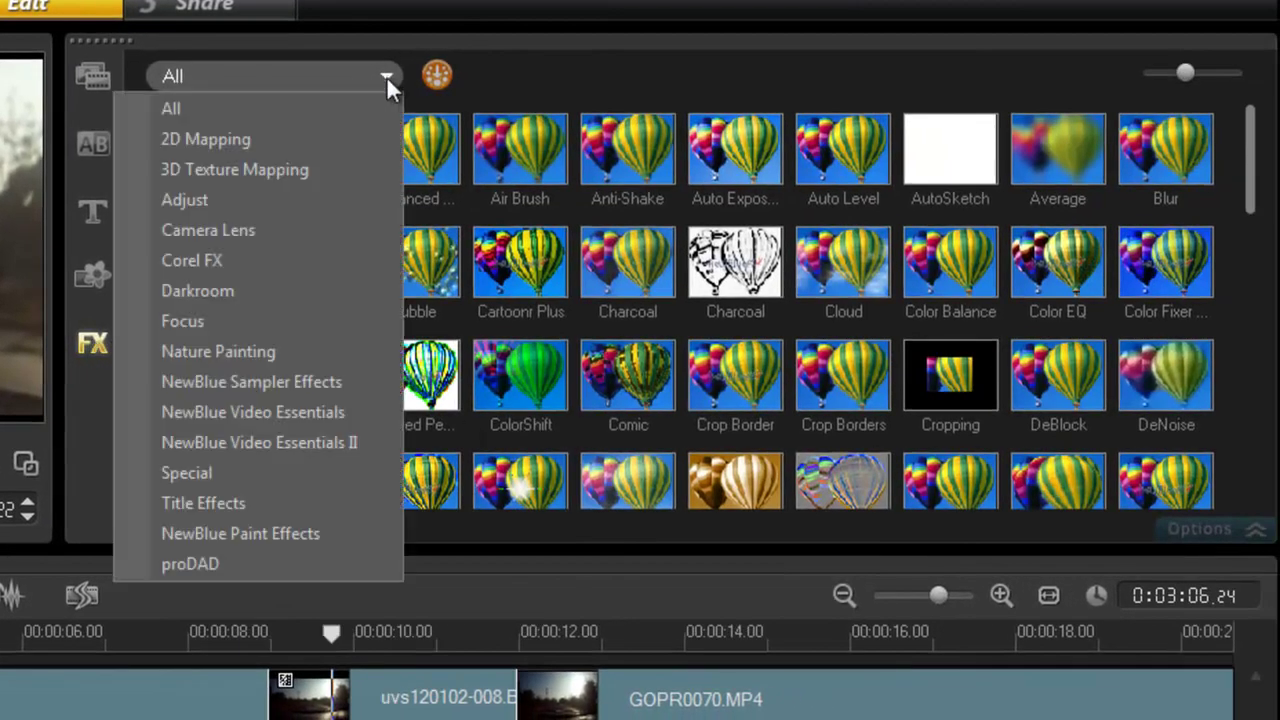
pyautogui.click(234, 204)
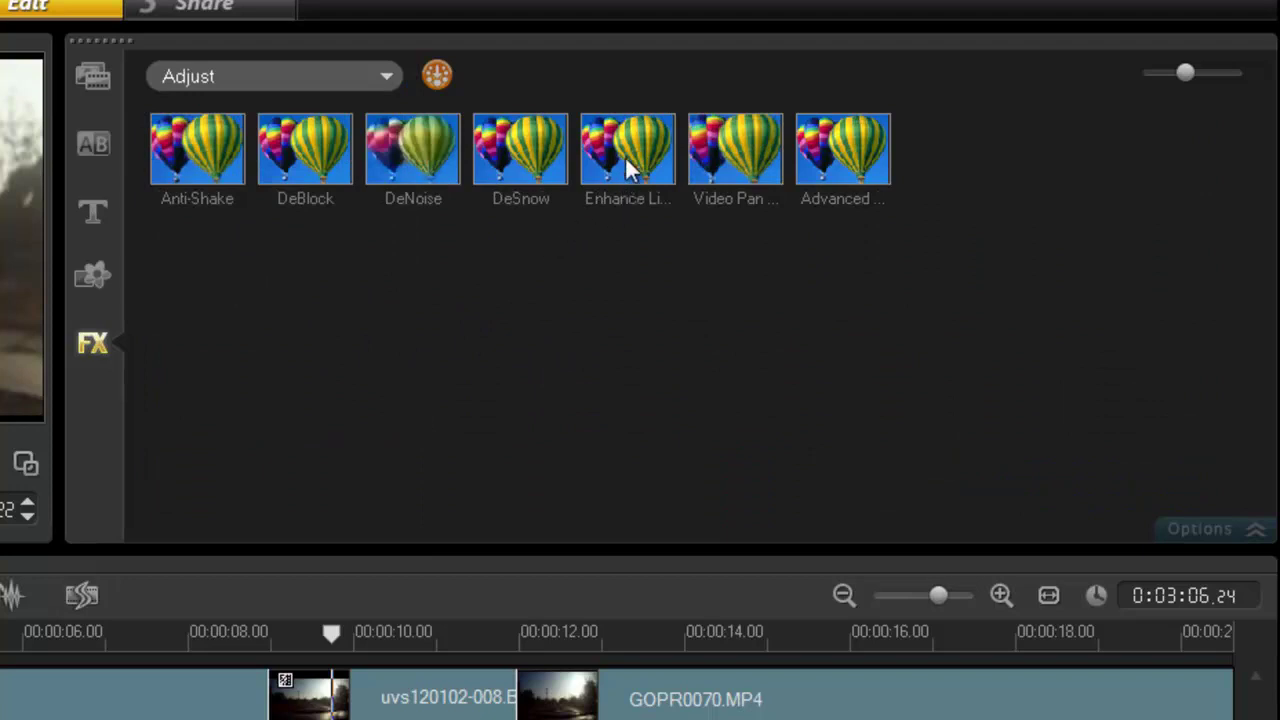
pyautogui.moveTo(628, 160); pyautogui.dragTo(366, 680)
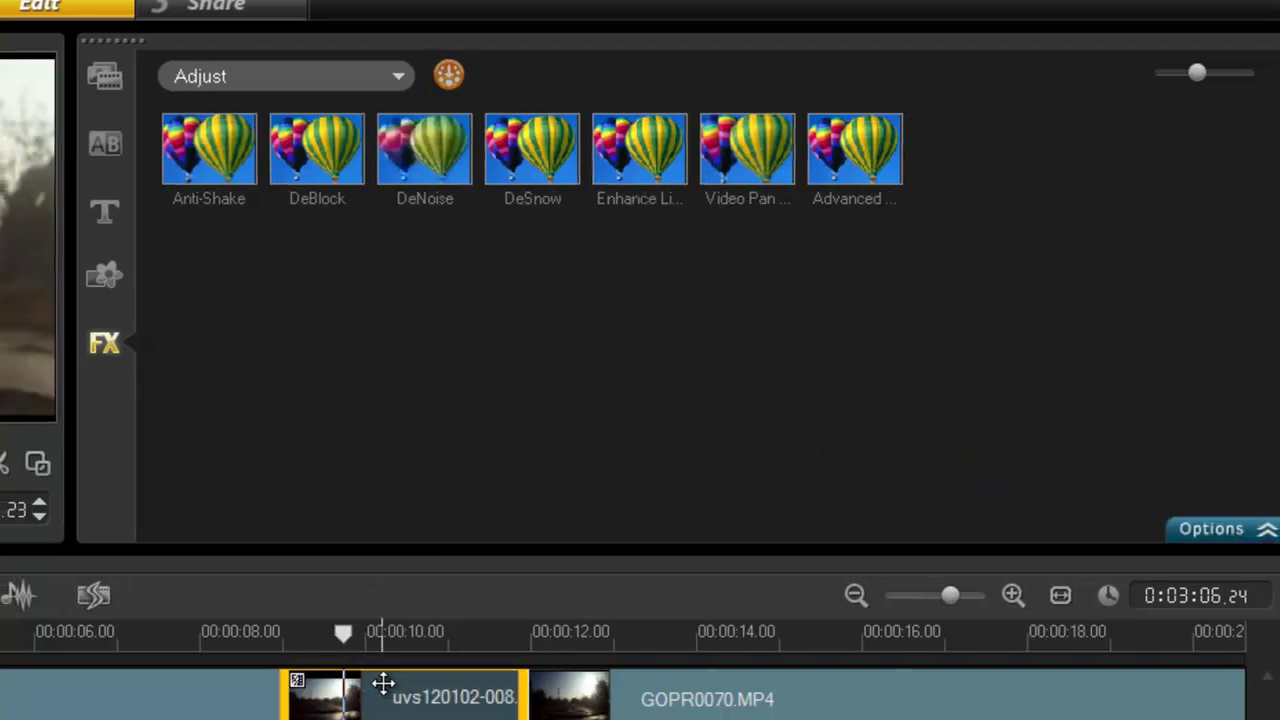
# Customize the clip's Enhance Lighting filter with Fill flash 100 and Enhance shadow -100, and copy the first keyframe's settings across the clip
pyautogui.doubleClick(371, 683)
pyautogui.click(947, 412)
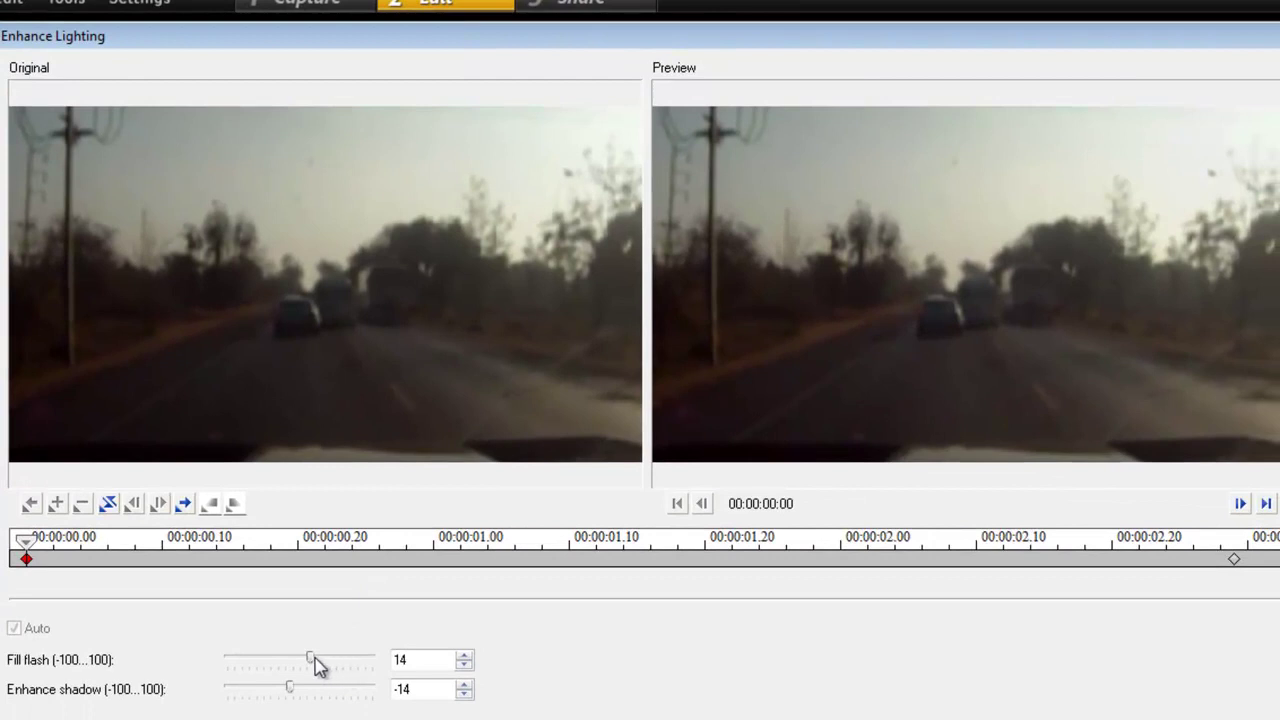
pyautogui.moveTo(316, 665); pyautogui.dragTo(374, 660)
pyautogui.moveTo(300, 703); pyautogui.dragTo(224, 703)
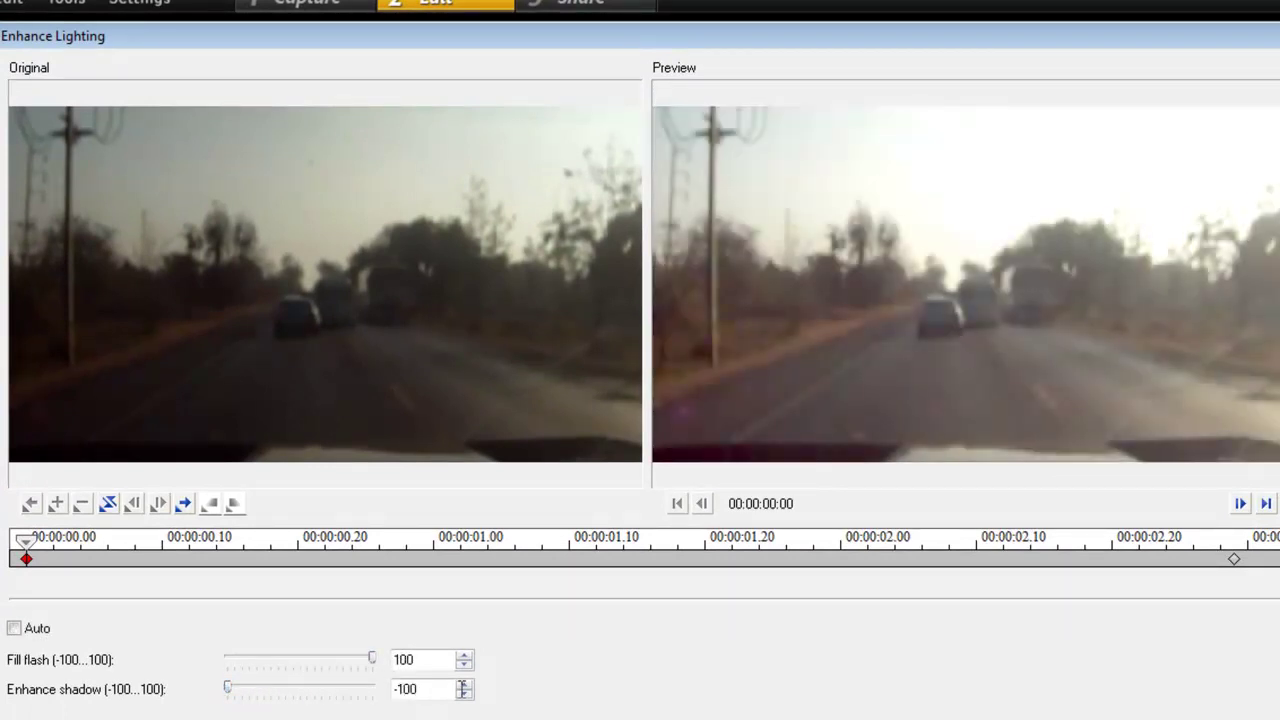
pyautogui.rightClick(29, 563)
pyautogui.click(272, 490)
pyautogui.press('Return')
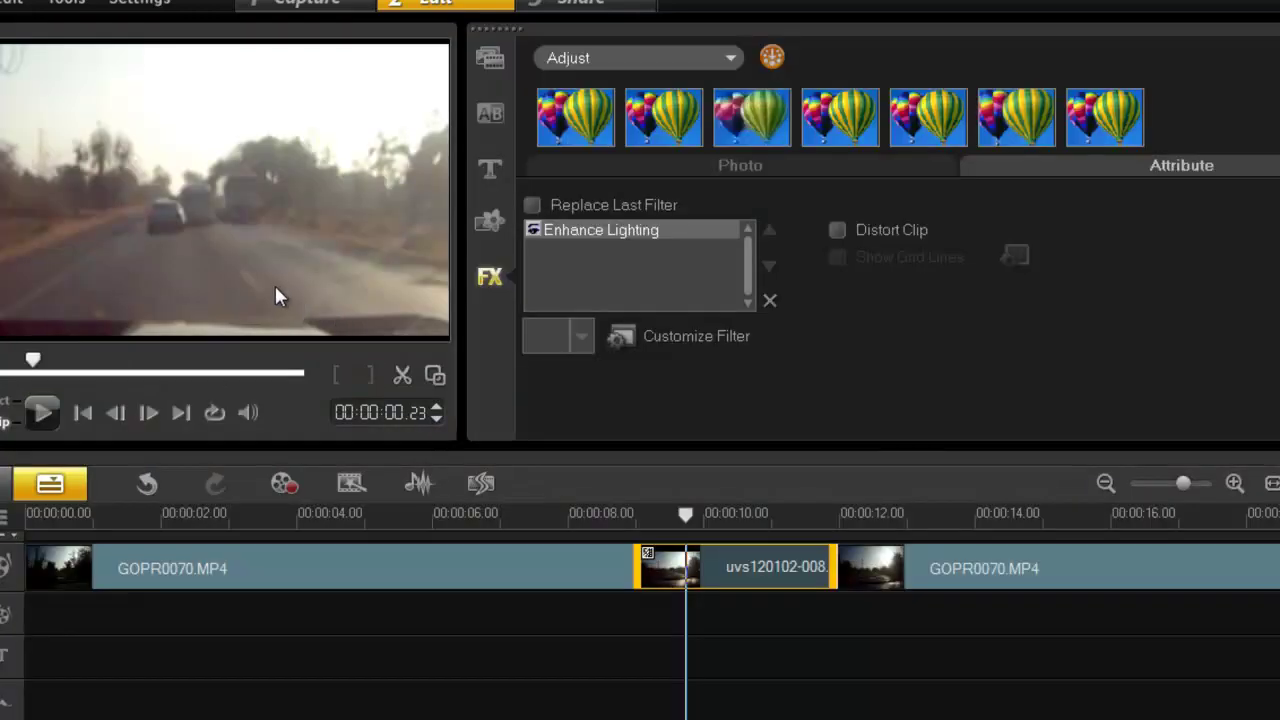